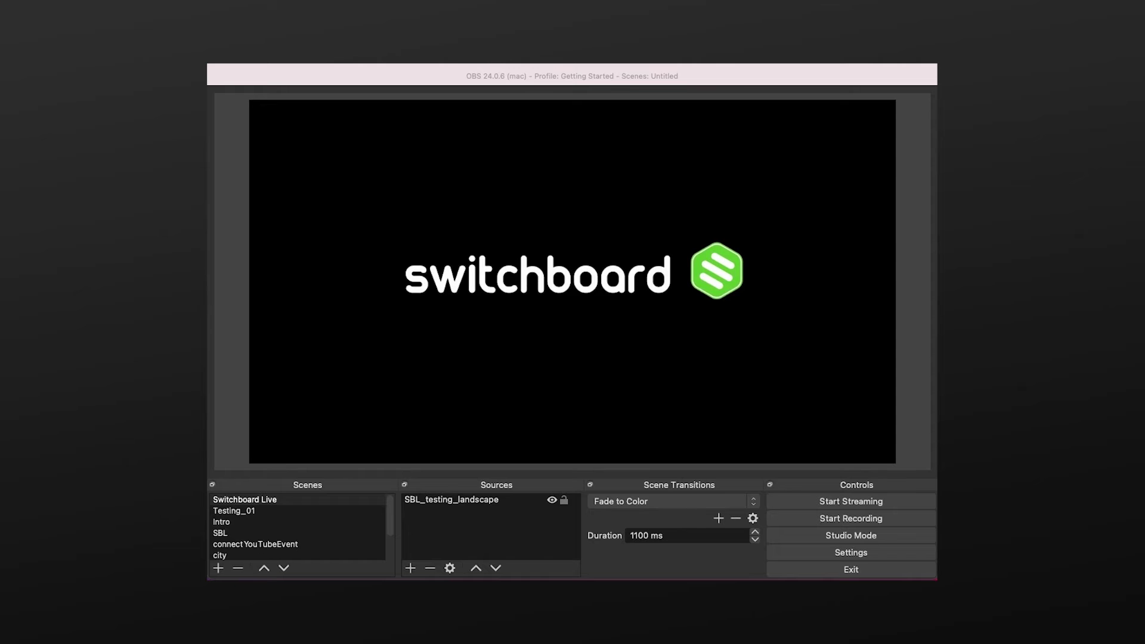
Open OBS Studio's Stream settings page and keep the service set to Custom.
{"action": "left_click", "coordinate": [907, 554]}
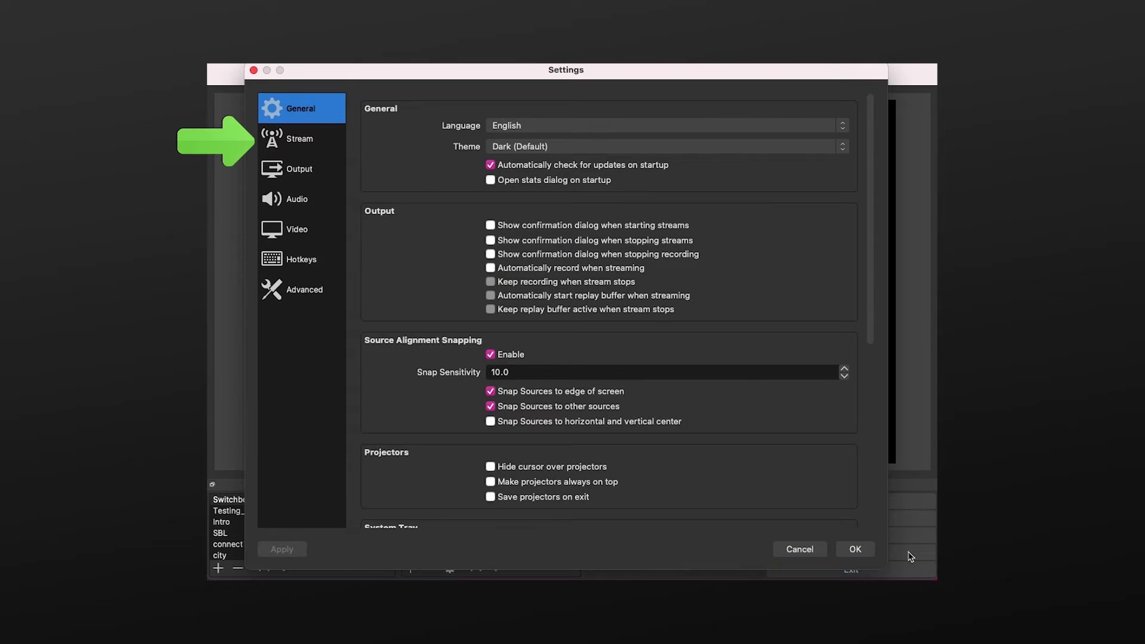
{"action": "left_click", "coordinate": [296, 143]}
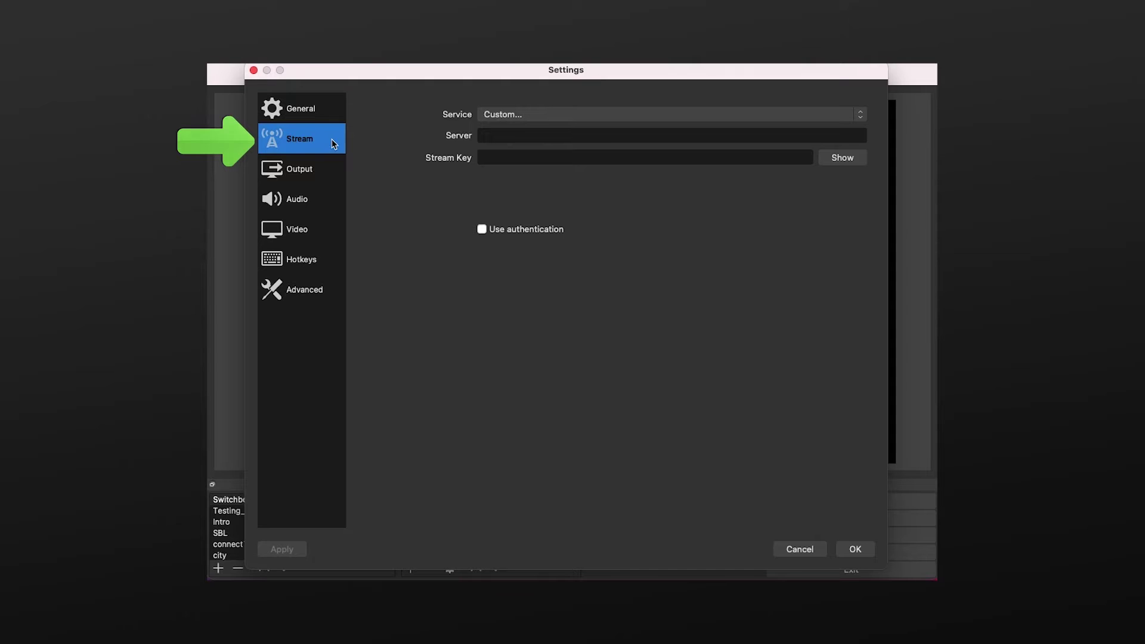
{"action": "left_click", "coordinate": [860, 120]}
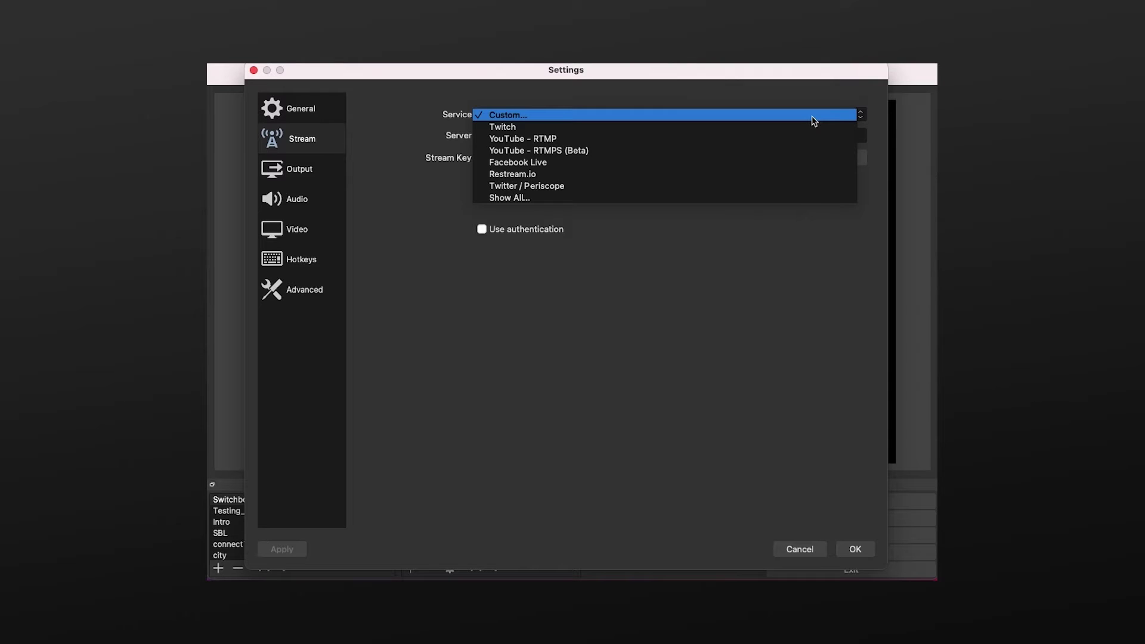
{"action": "left_click", "coordinate": [814, 121]}
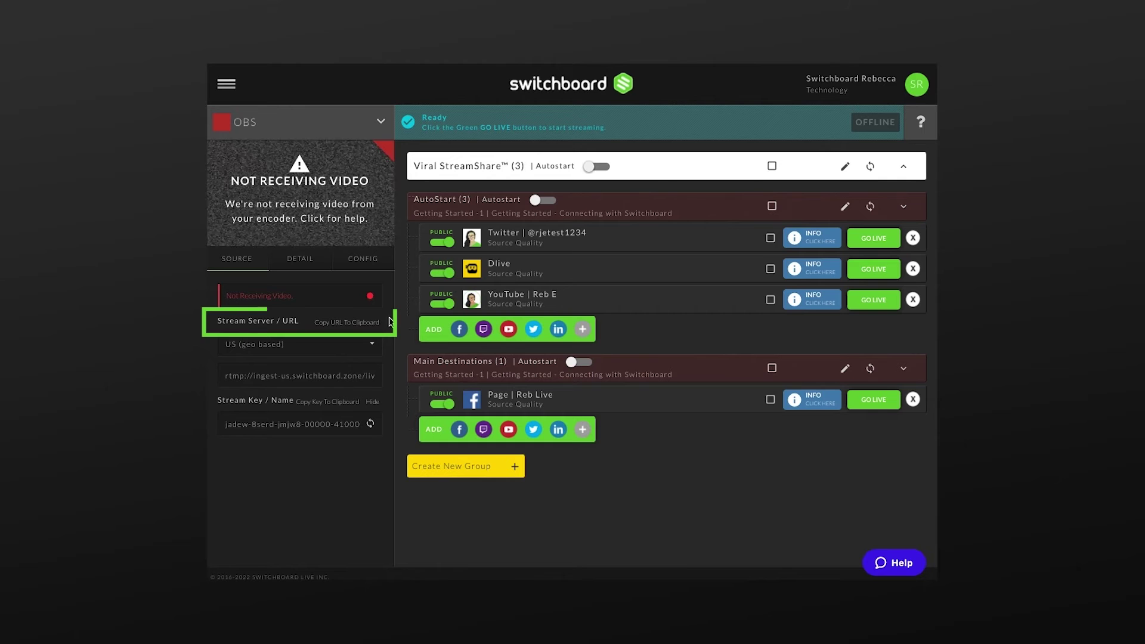
Paste rtmp://ingest-us.switchboard.zone/live into OBS's Server field, then copy Switchboard's stream key.
{"action": "left_click", "coordinate": [364, 324]}
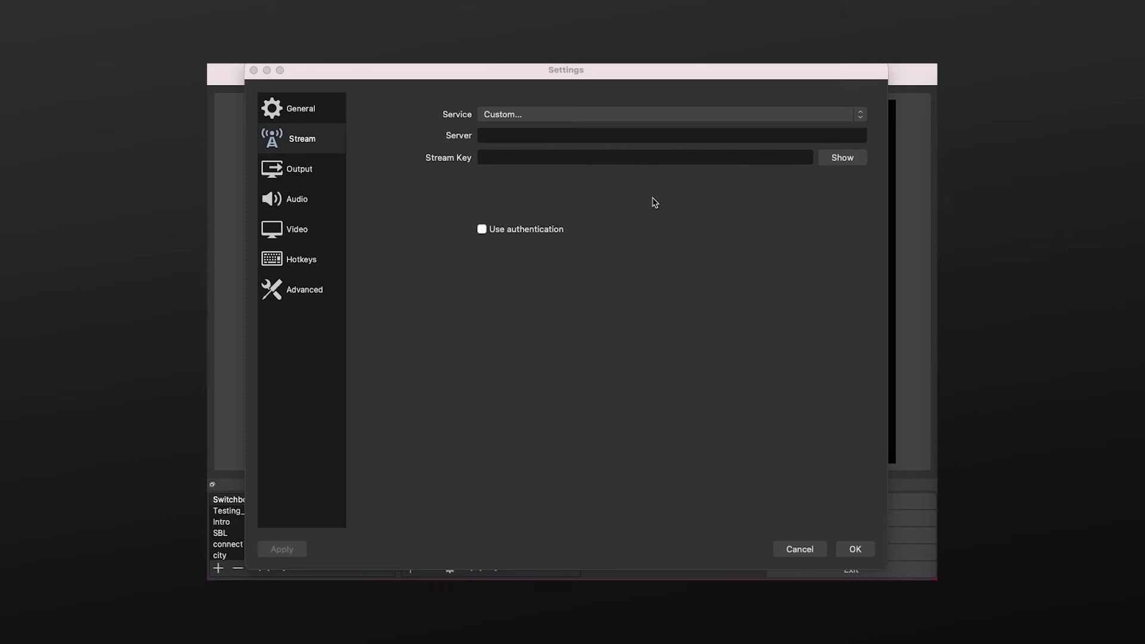
{"action": "left_click", "coordinate": [536, 136]}
{"action": "key", "text": "super+v"}
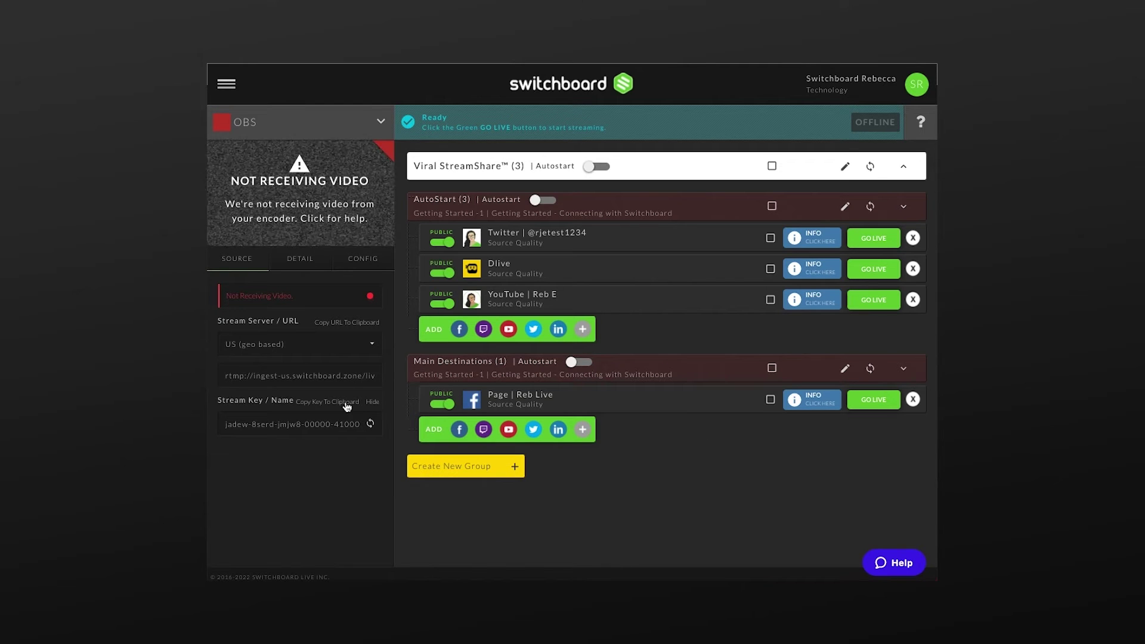
{"action": "left_click", "coordinate": [345, 402]}
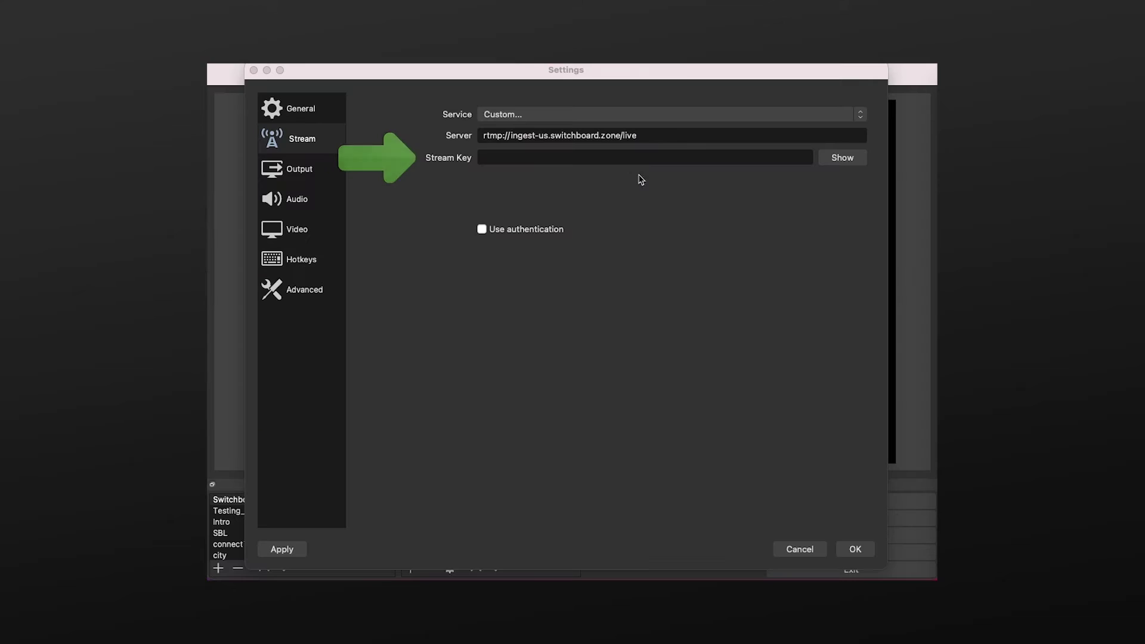
Paste the Switchboard stream key into OBS's Stream Key field, then apply and close settings.
{"action": "left_click", "coordinate": [628, 158]}
{"action": "key", "text": "super+v"}
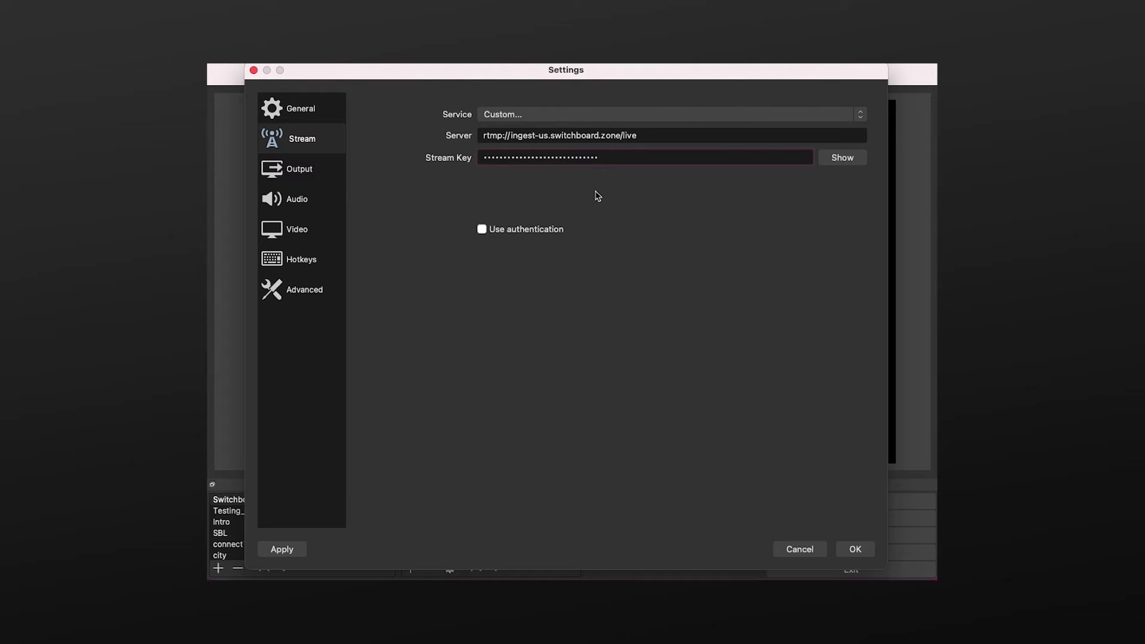
{"action": "left_click", "coordinate": [285, 556]}
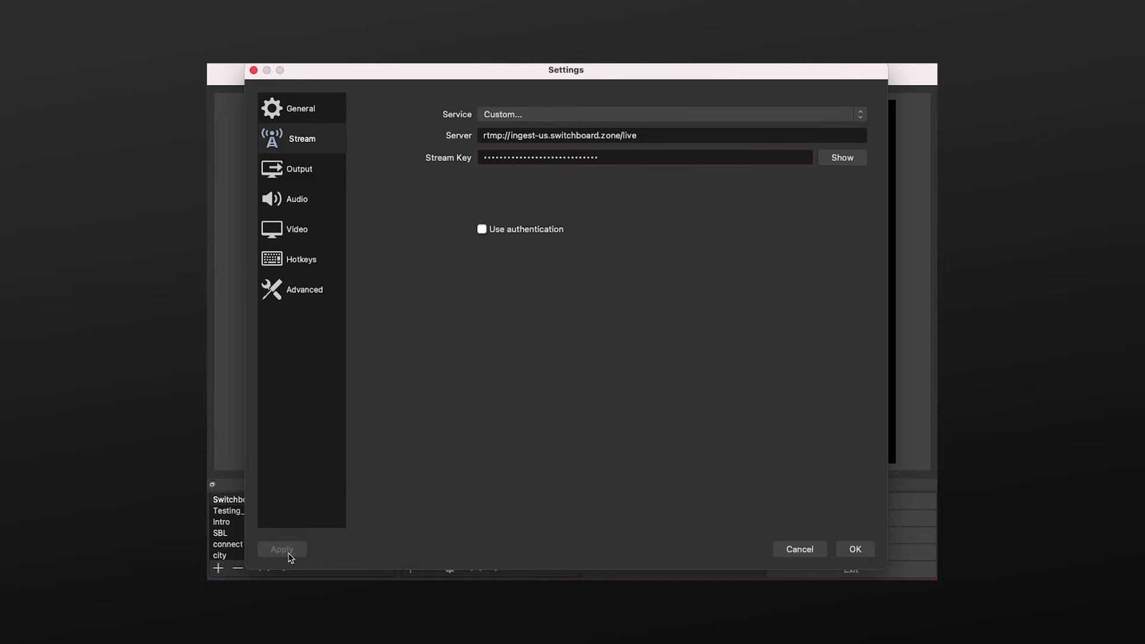
{"action": "left_click", "coordinate": [853, 550]}
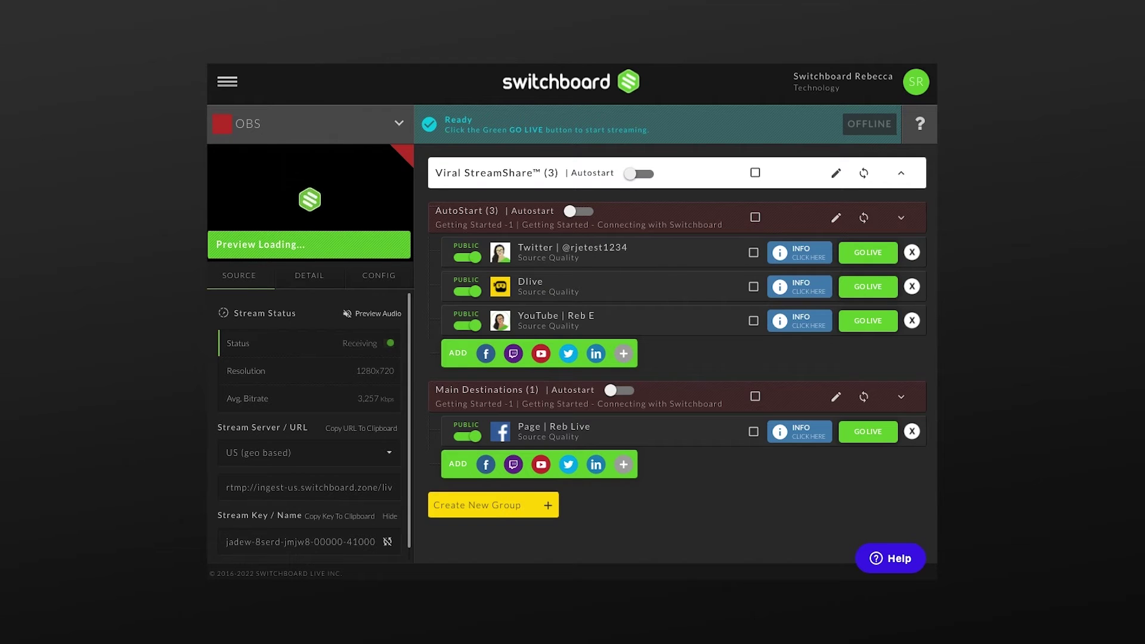
Go live on the Facebook page row and on the whole AutoStart destination group.
{"action": "left_click", "coordinate": [880, 435]}
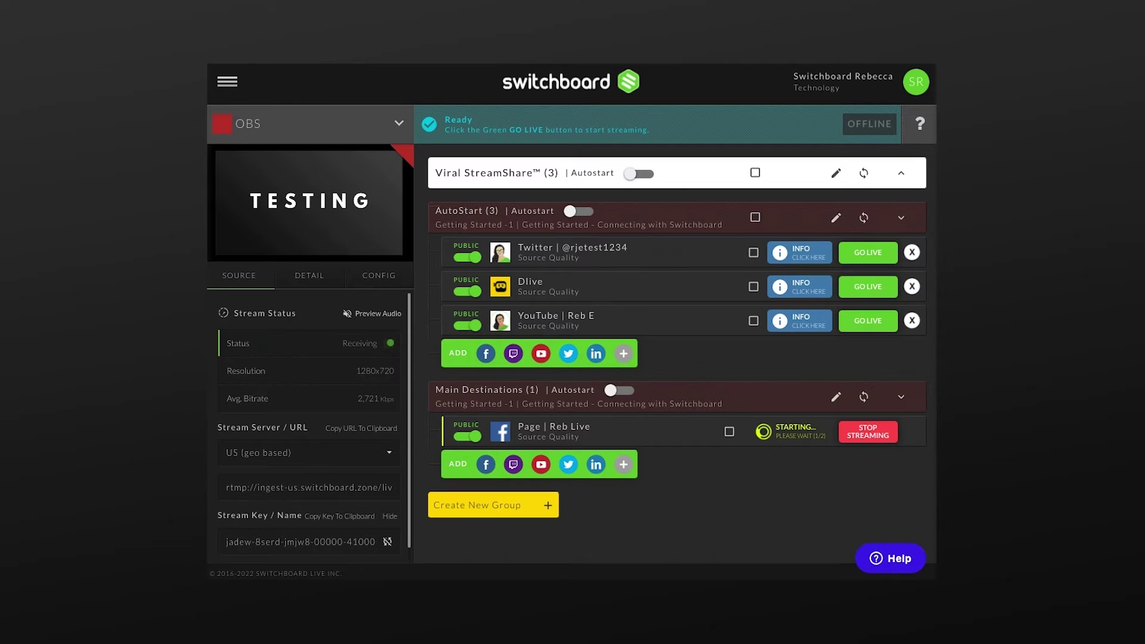
{"action": "left_click", "coordinate": [755, 218]}
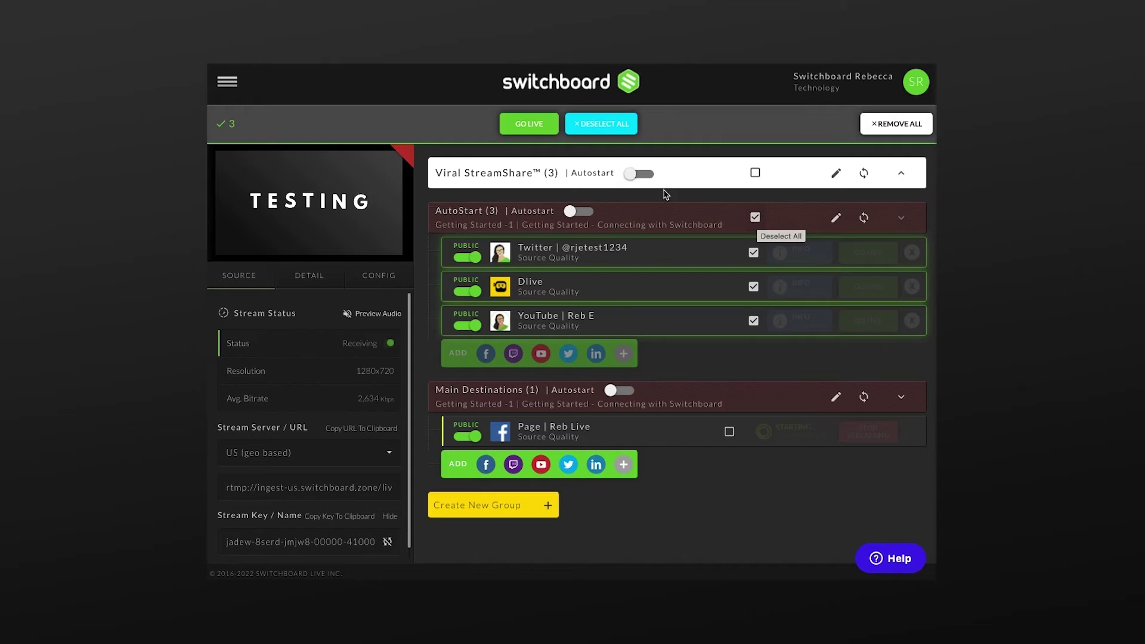
{"action": "left_click", "coordinate": [523, 125]}
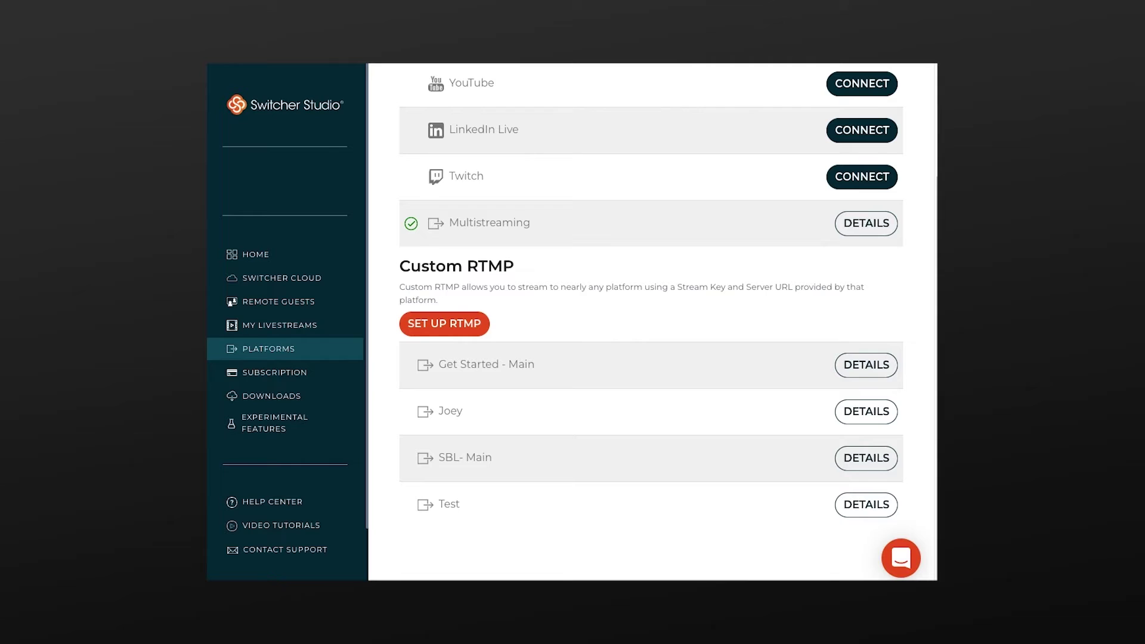
Go to Switcher Studio's Platforms page and start a Custom RTMP setup.
{"action": "left_click", "coordinate": [272, 352]}
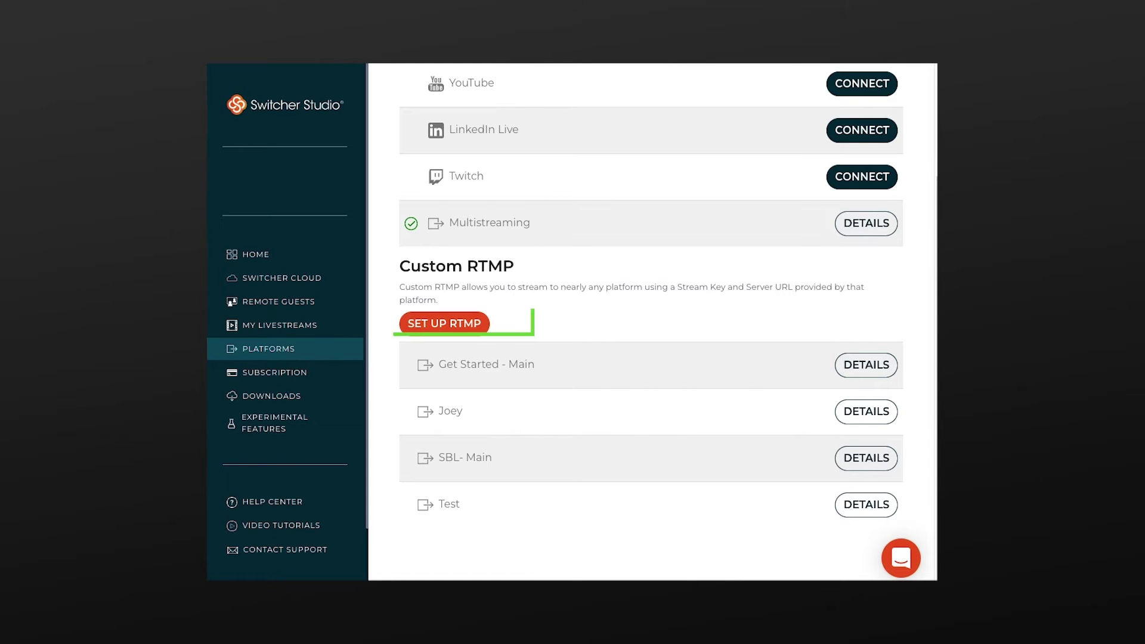
{"action": "left_click", "coordinate": [458, 326]}
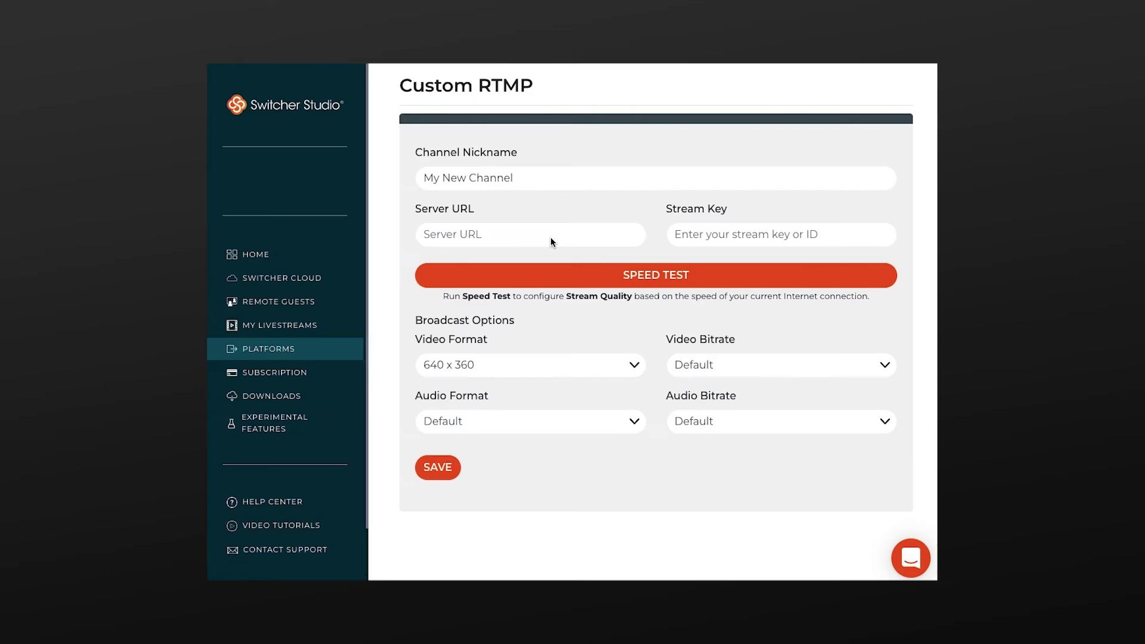
{"action": "left_click", "coordinate": [550, 237]}
{"action": "key", "text": "ctrl+v"}
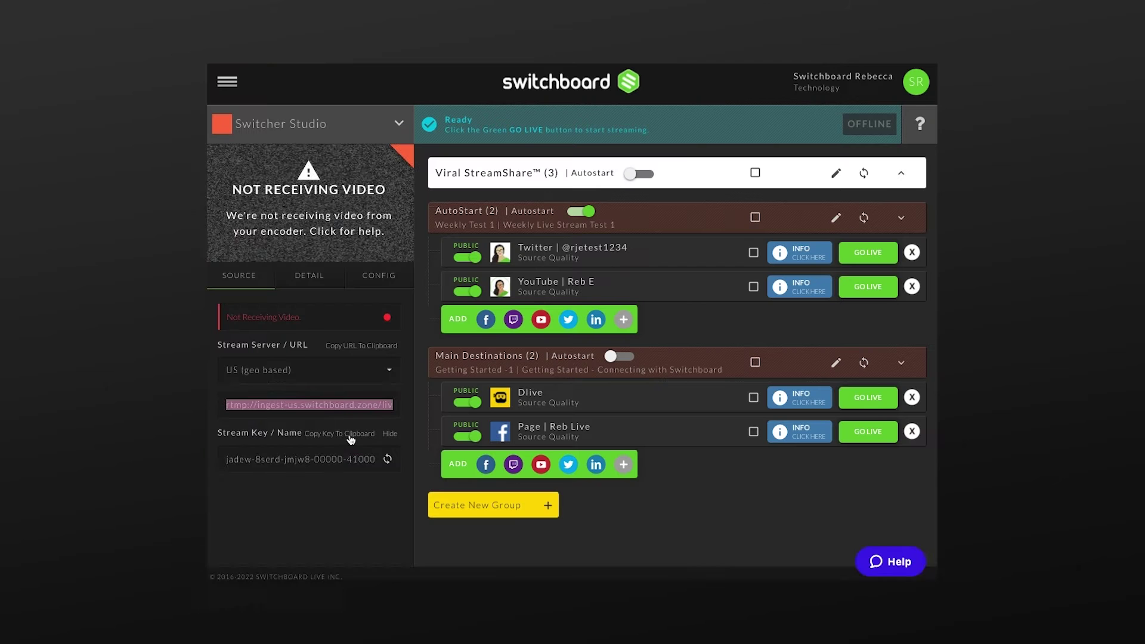
{"action": "left_click", "coordinate": [351, 439]}
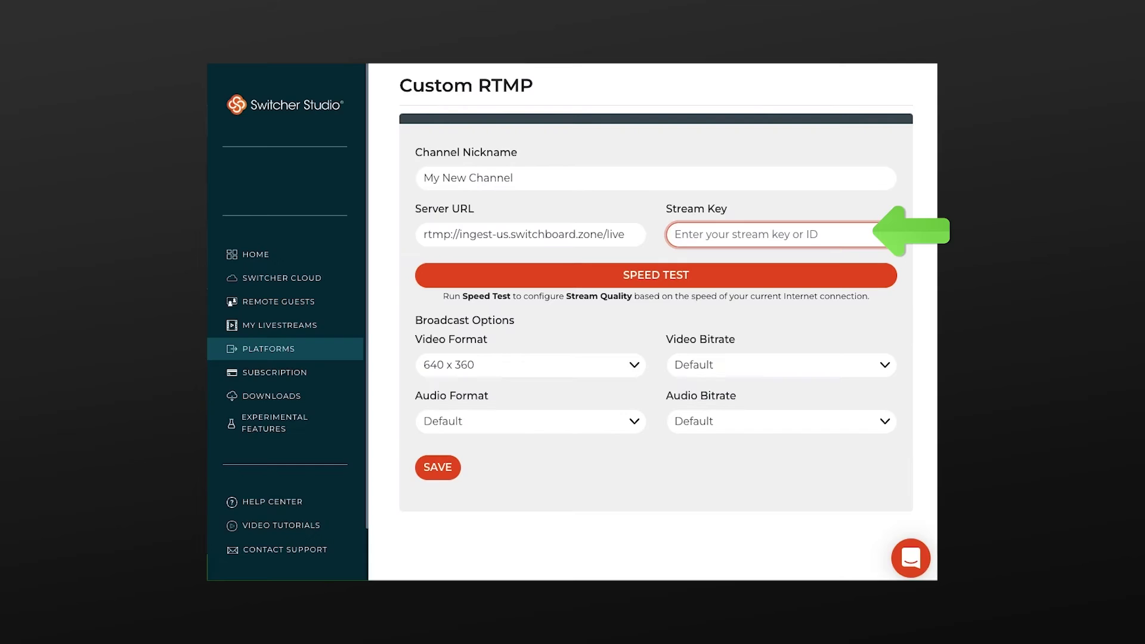
{"action": "key", "text": "ctrl+v"}
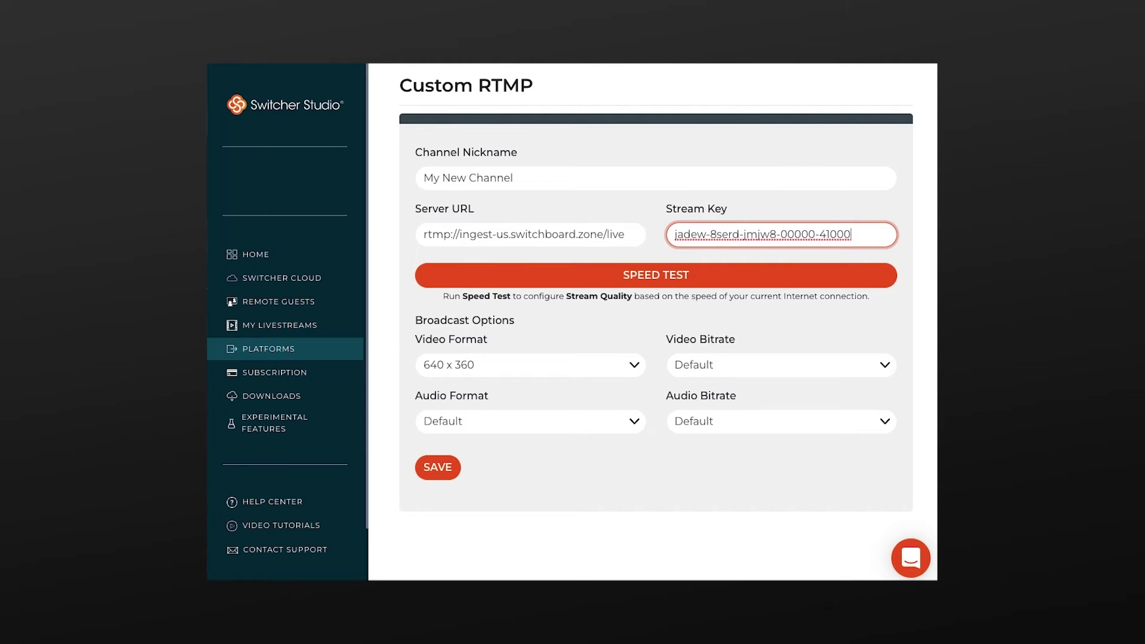
Rename the channel nickname to 'Switchboard Live' and save the channel.
{"action": "left_click", "coordinate": [863, 184]}
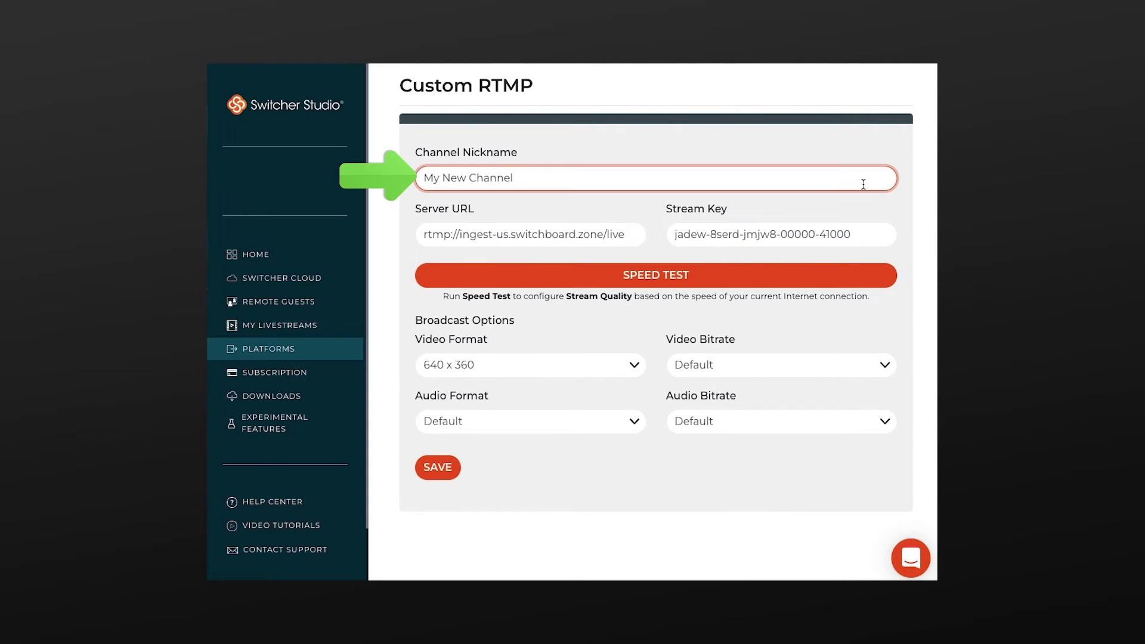
{"action": "key", "text": "ctrl+a"}
{"action": "type", "text": "Switchboard Live"}
{"action": "left_click", "coordinate": [436, 467]}
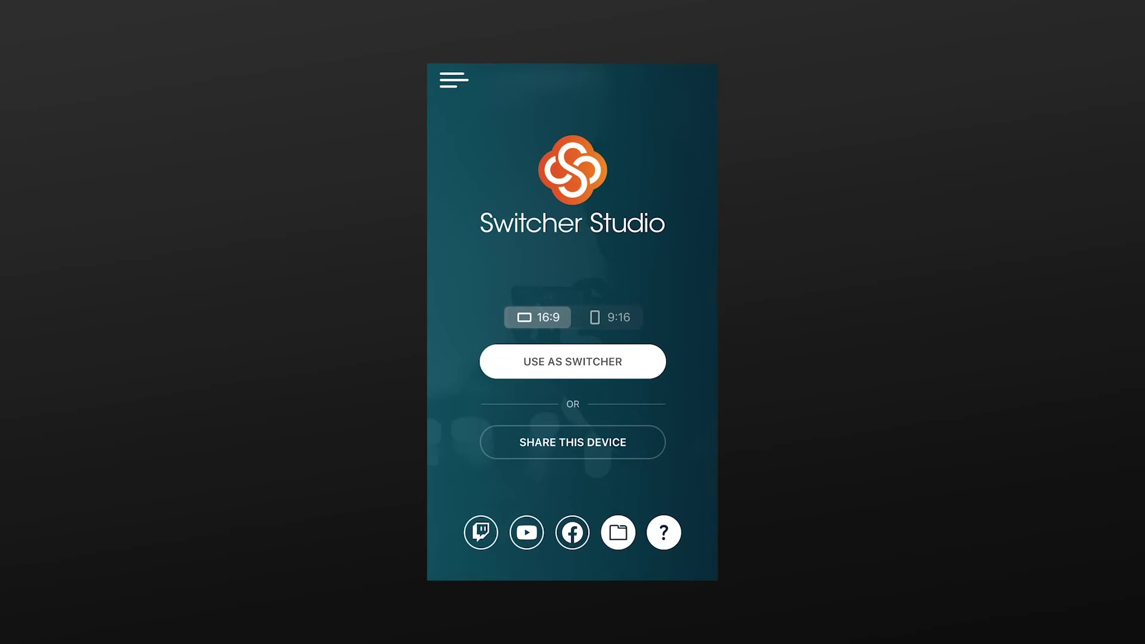
Enter switcher mode and assign the Switchboard Live channel to the Custom RTMP output.
{"action": "left_click", "coordinate": [574, 361]}
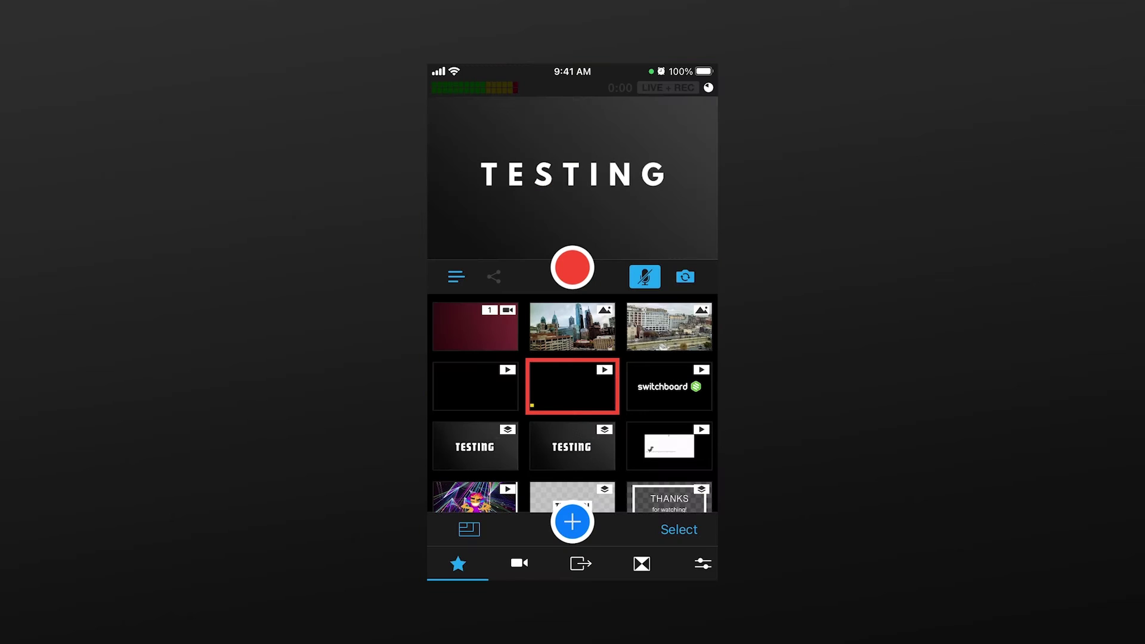
{"action": "left_click", "coordinate": [580, 563]}
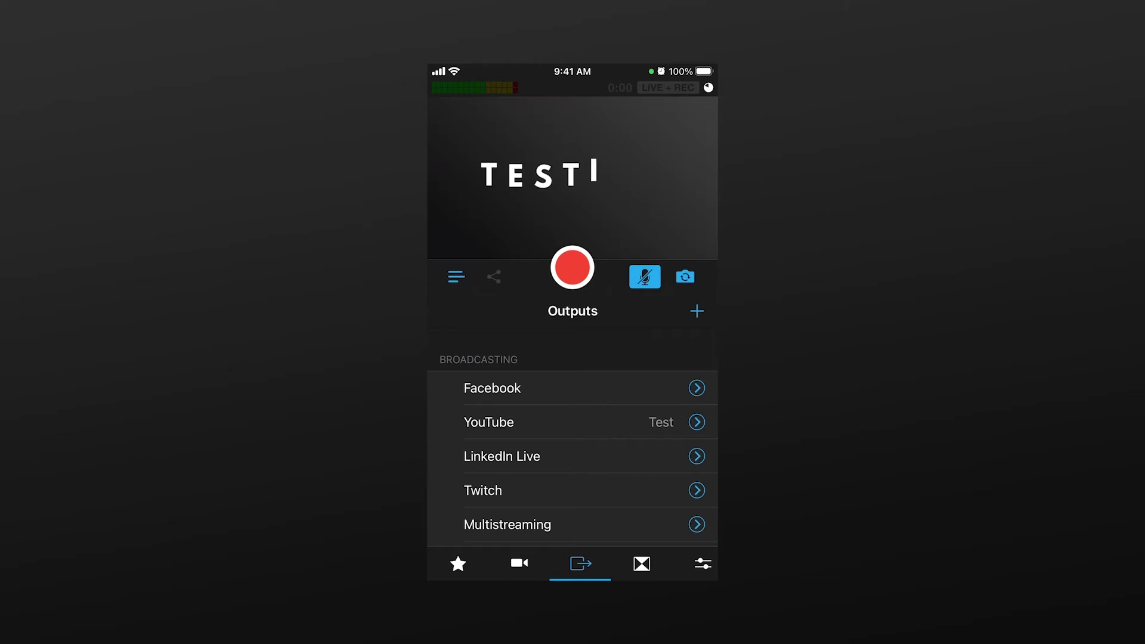
{"action": "scroll", "coordinate": [573, 436], "scroll_direction": "down", "scroll_amount": 3}
{"action": "left_click", "coordinate": [698, 451]}
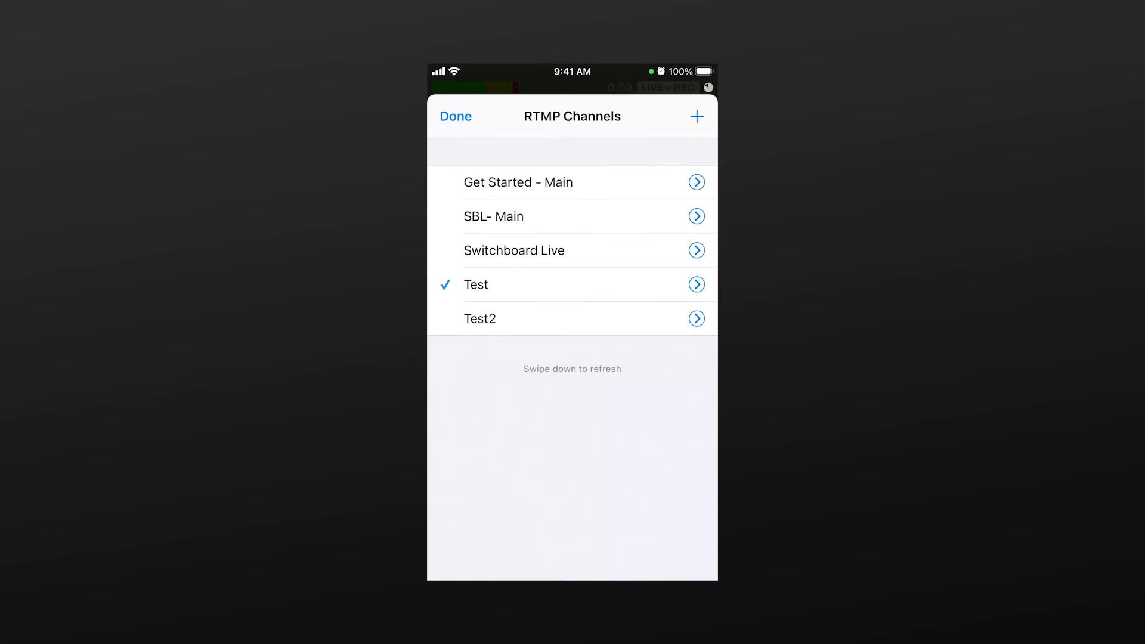
{"action": "left_click", "coordinate": [526, 251]}
{"action": "left_click", "coordinate": [455, 116]}
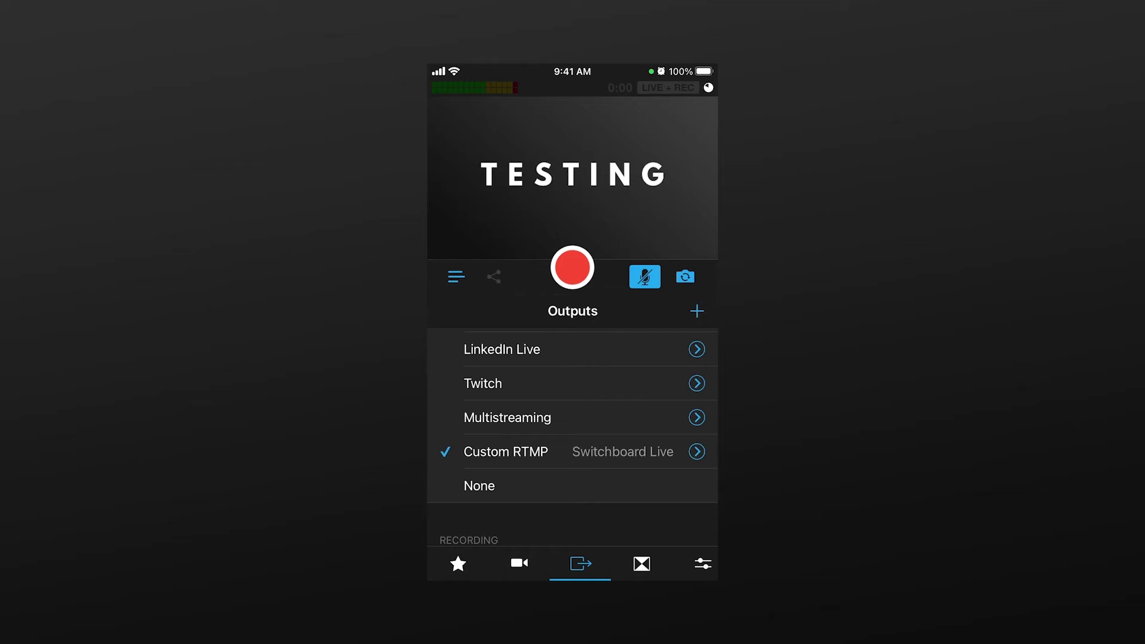
Start the Switcher Studio broadcast with the red record button.
{"action": "left_click", "coordinate": [572, 267]}
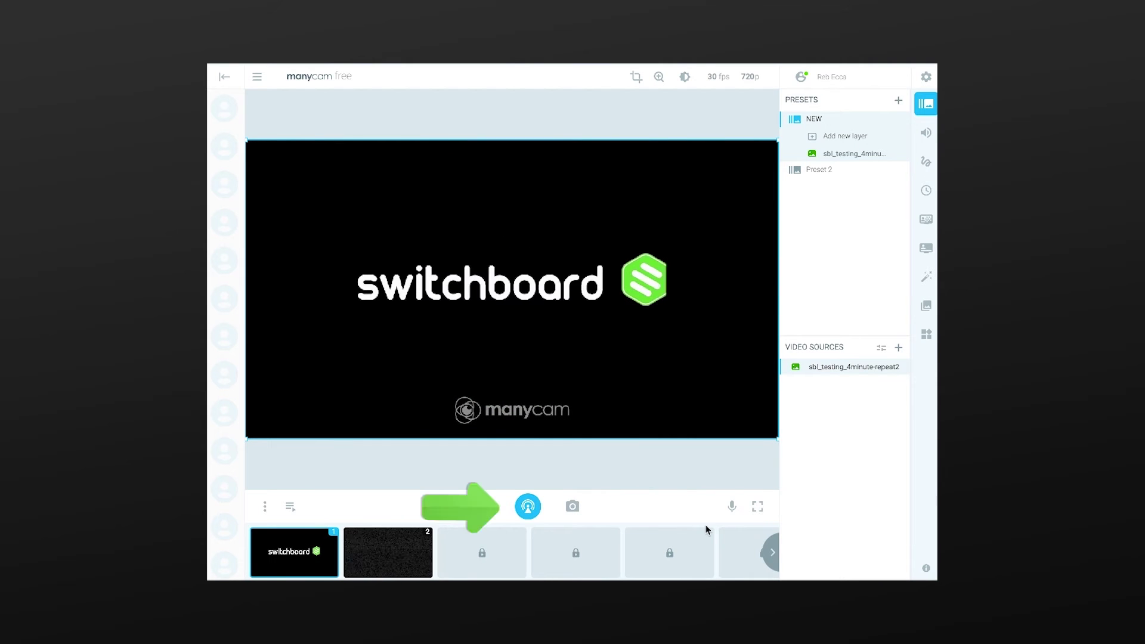
Open ManyCam's Configure & Start Stream dialog.
{"action": "left_click", "coordinate": [528, 507]}
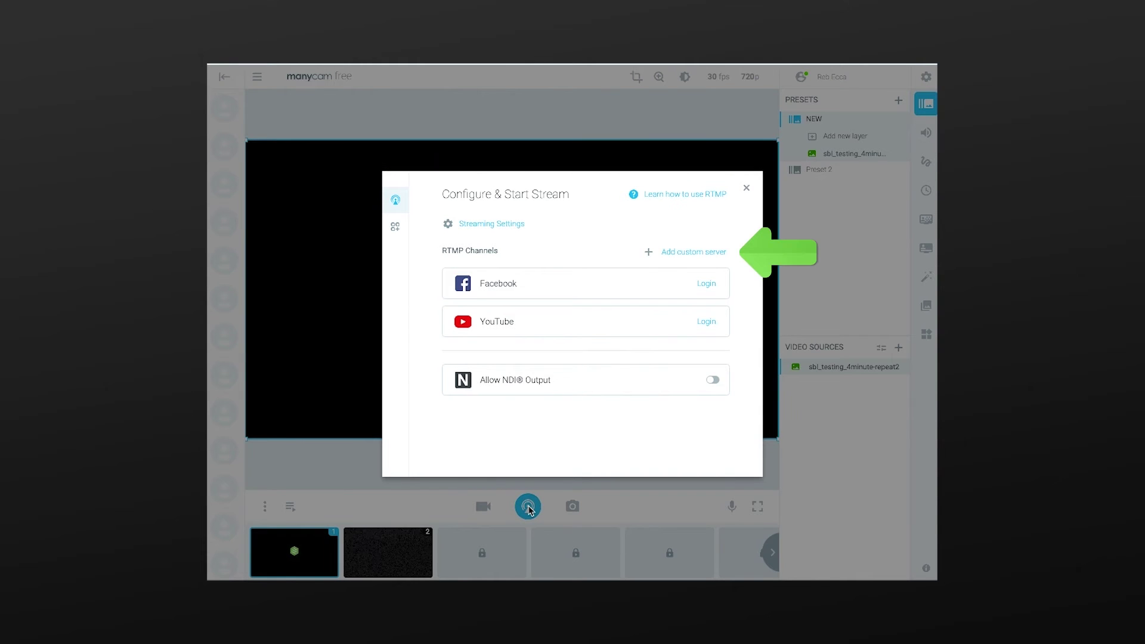
Add a ManyCam custom RTMP server 'Switchboard Live' with Switchboard's ingest URL and stream key.
{"action": "left_click", "coordinate": [671, 252]}
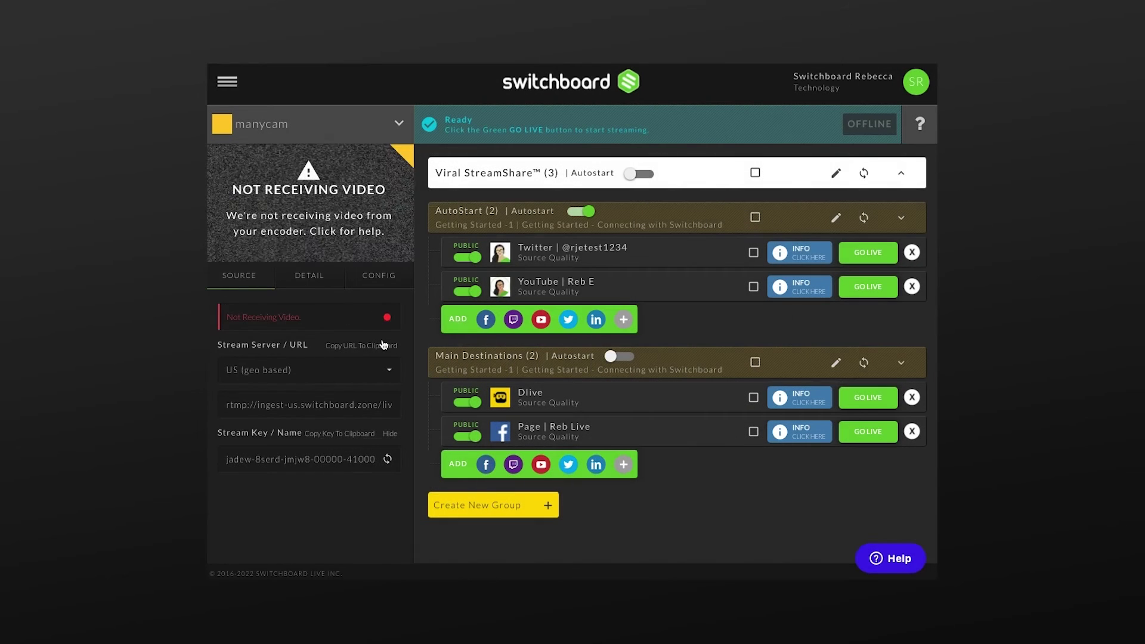
{"action": "left_click", "coordinate": [392, 345]}
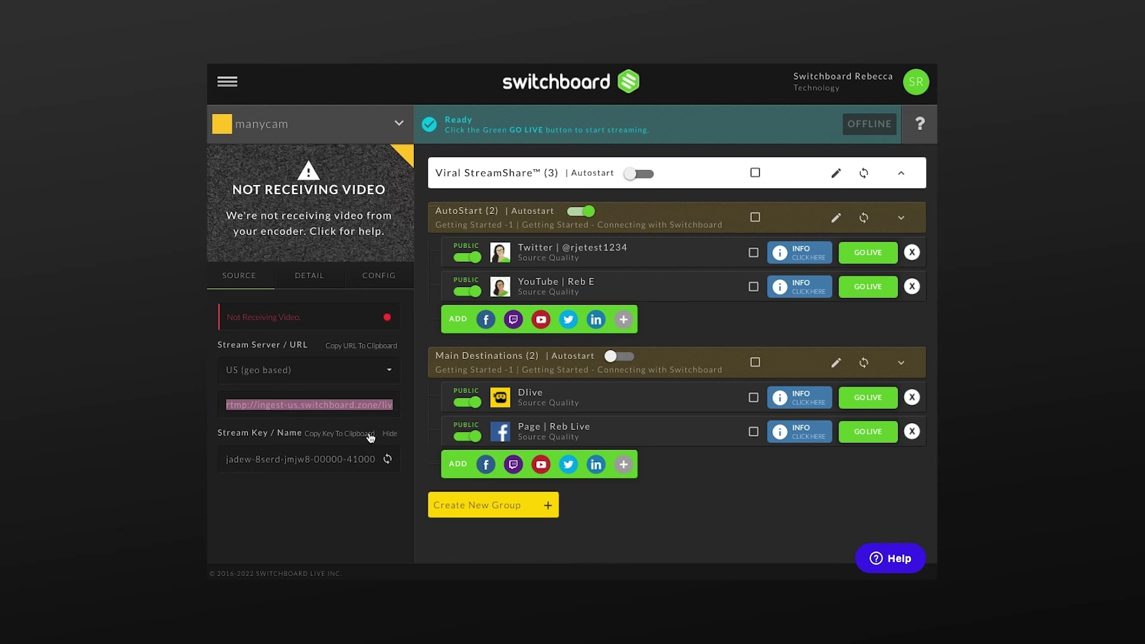
{"action": "left_click", "coordinate": [366, 434]}
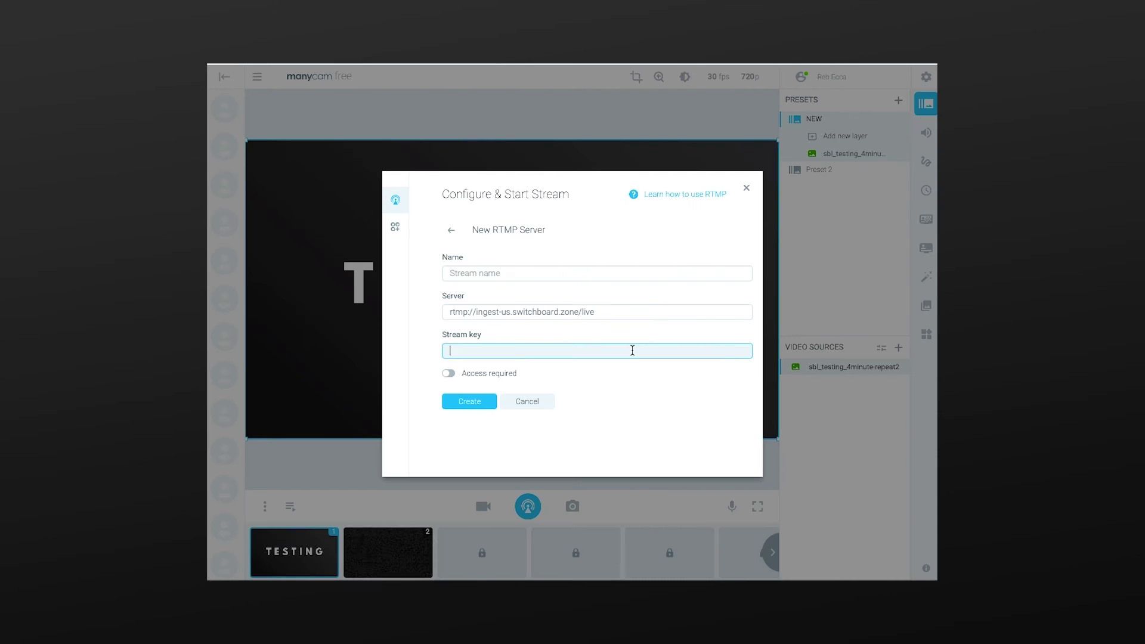
{"action": "key", "text": "ctrl+v"}
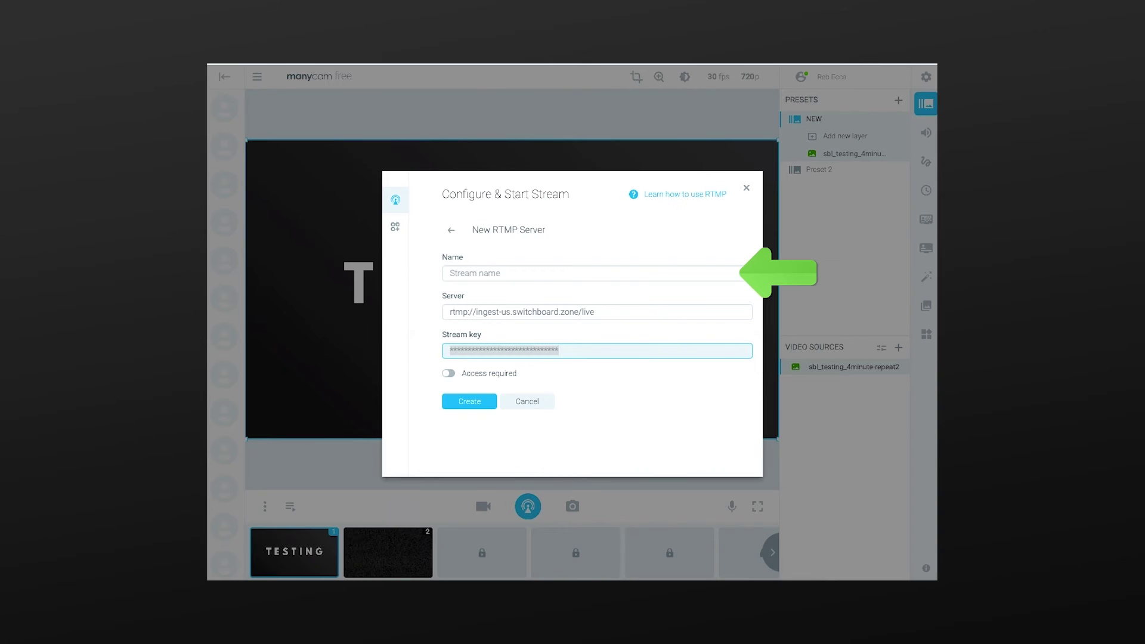
{"action": "left_click", "coordinate": [659, 272]}
{"action": "type", "text": "Switchboar"}
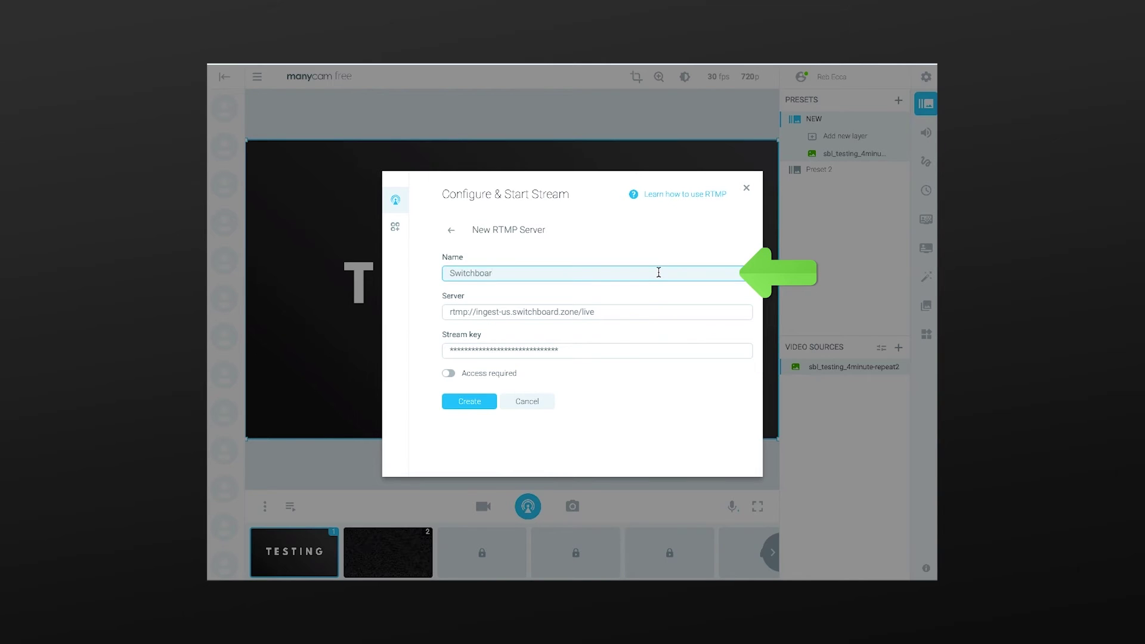
{"action": "type", "text": "d Live"}
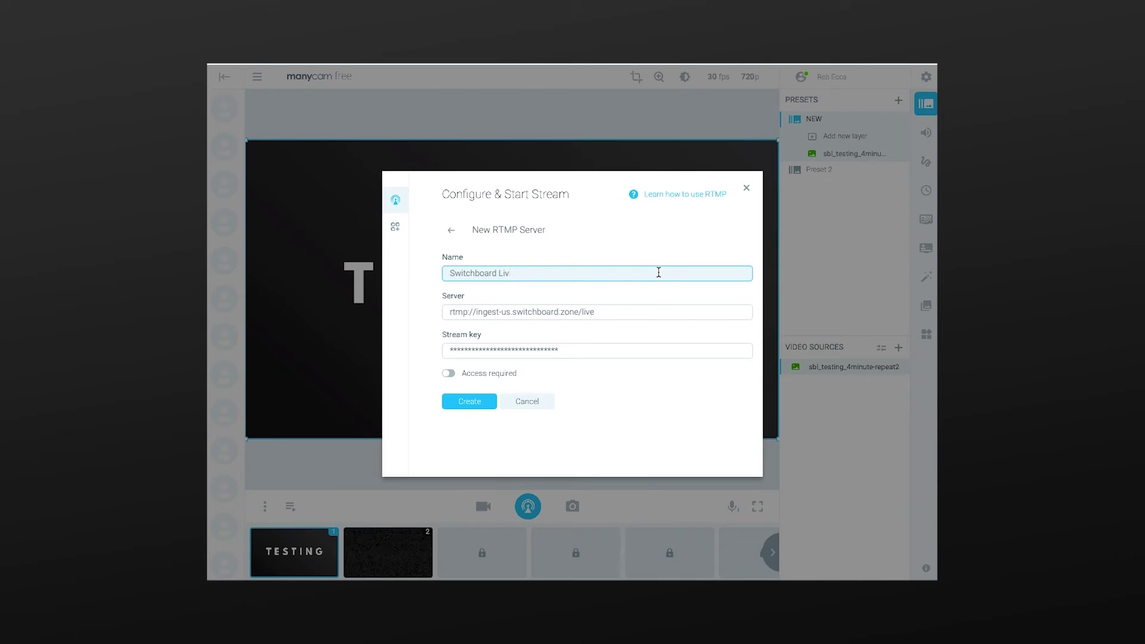
Create the Switchboard Live RTMP channel in ManyCam and switch on its toggle to start streaming.
{"action": "left_click", "coordinate": [462, 404]}
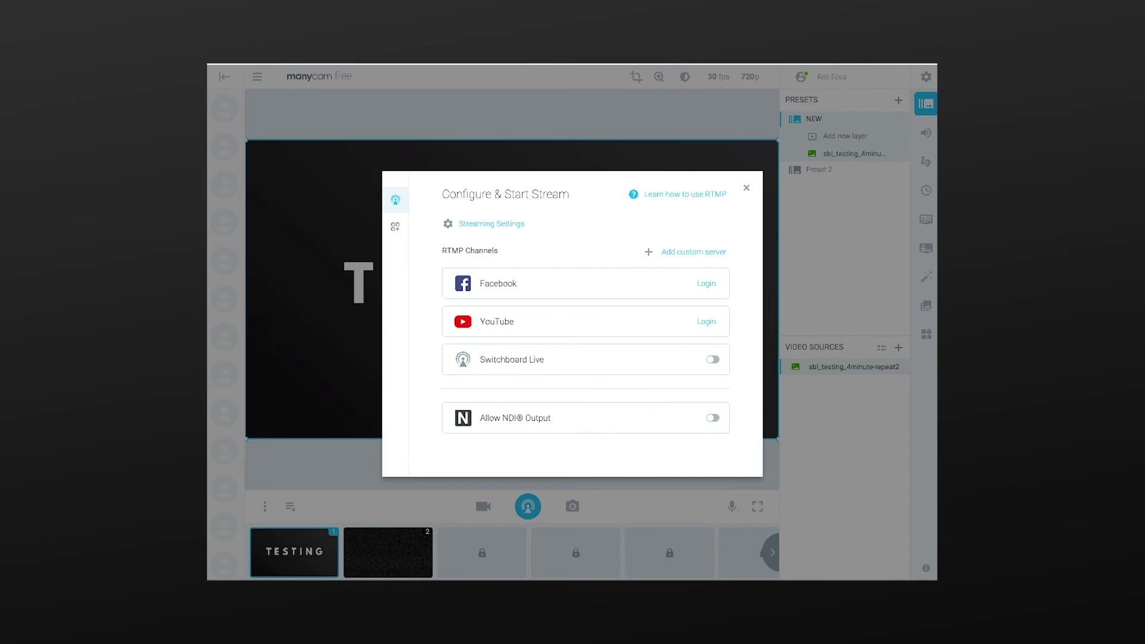
{"action": "left_click", "coordinate": [712, 360]}
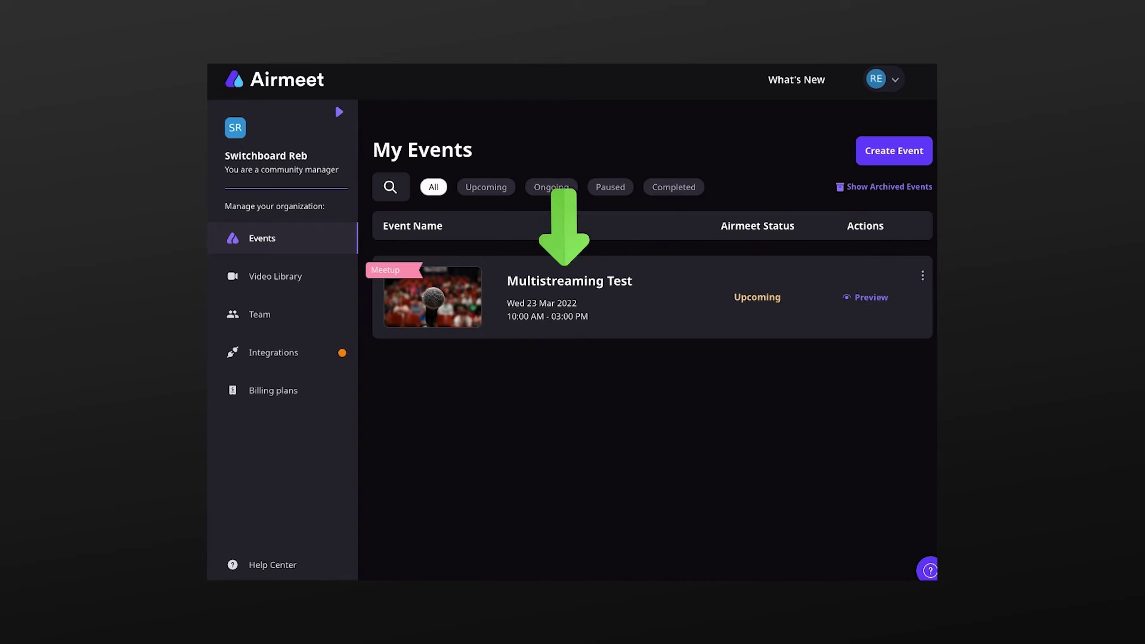
Open the Custom RTMP destination form in the Multistreaming Test event's Live stream settings.
{"action": "left_click", "coordinate": [593, 280]}
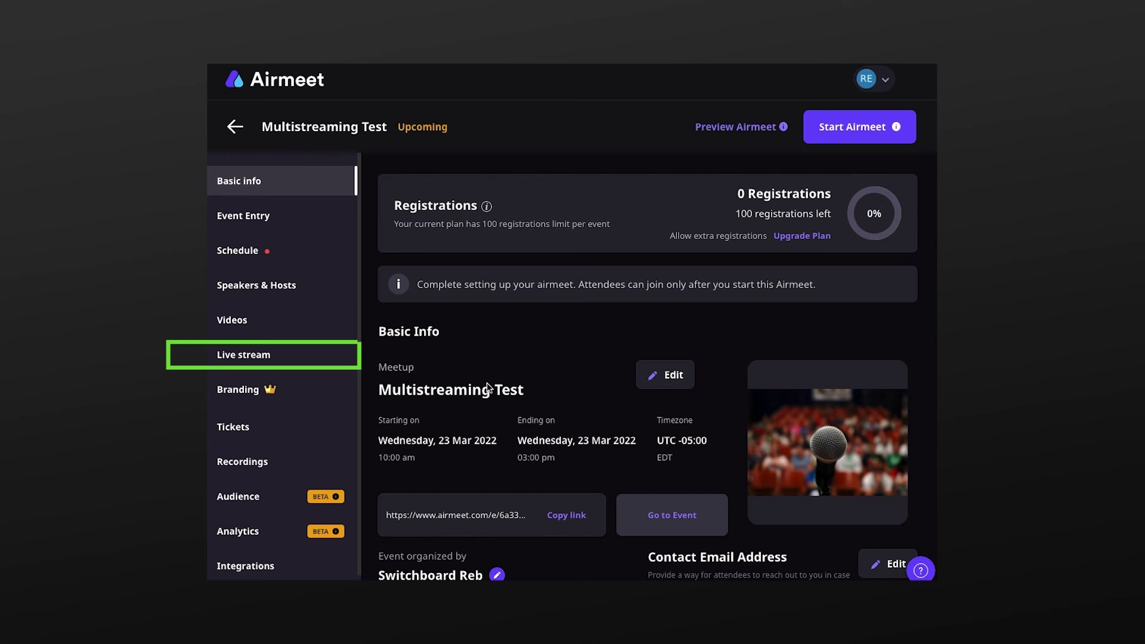
{"action": "left_click", "coordinate": [255, 362]}
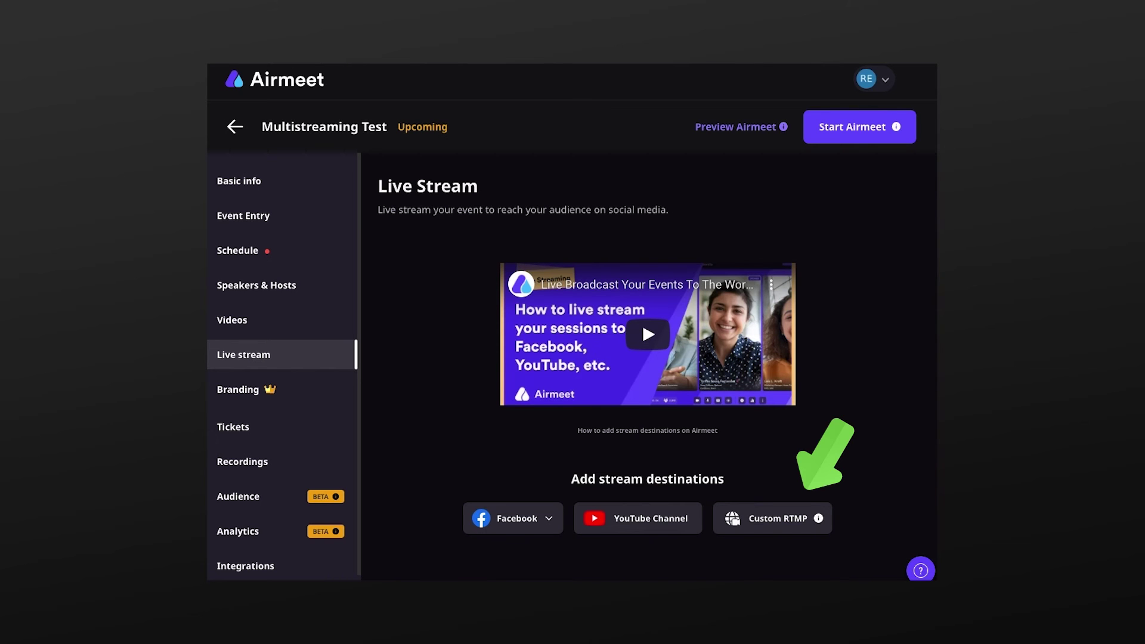
{"action": "left_click", "coordinate": [774, 520]}
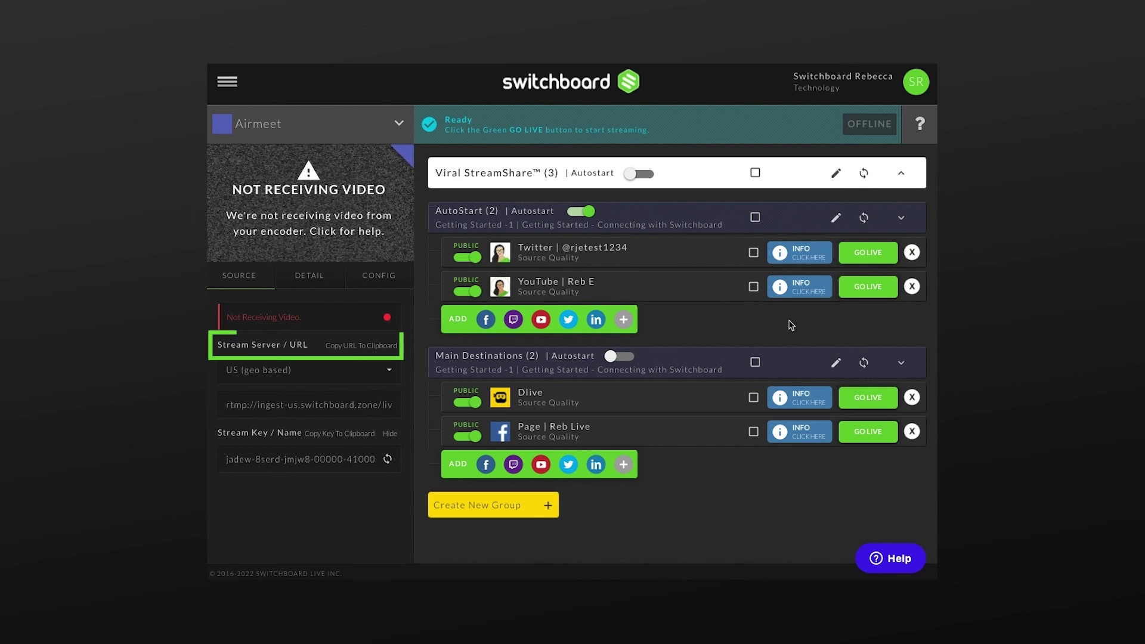
Paste the Switchboard server URL rtmp://ingest-us.switchboard.zone/live and copy the stream key.
{"action": "left_click", "coordinate": [369, 349]}
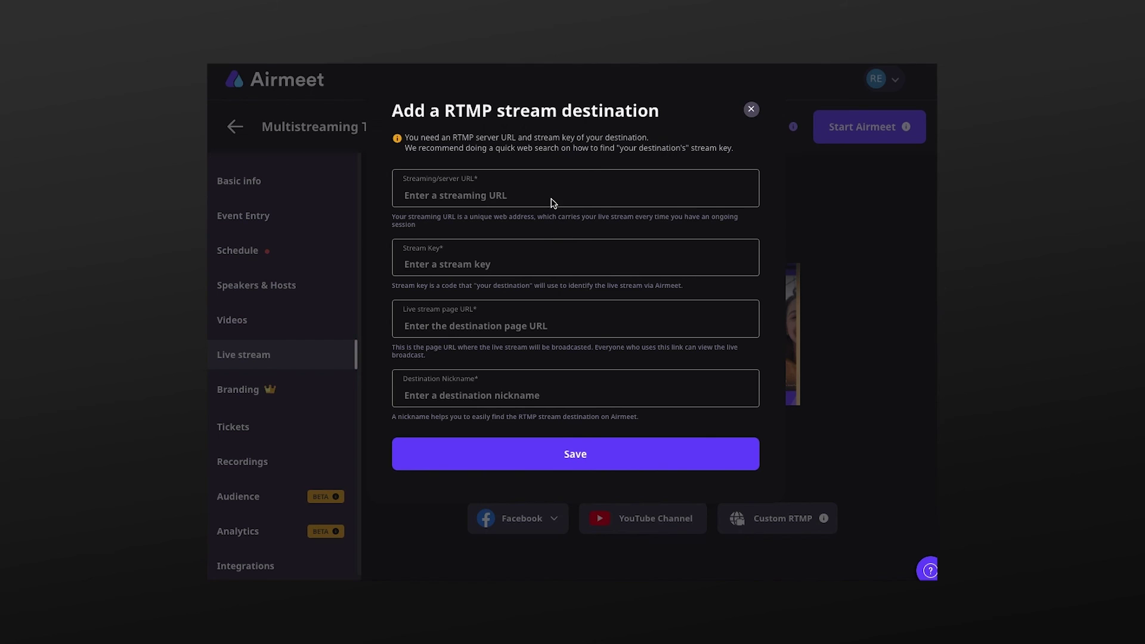
{"action": "key", "text": "ctrl+v"}
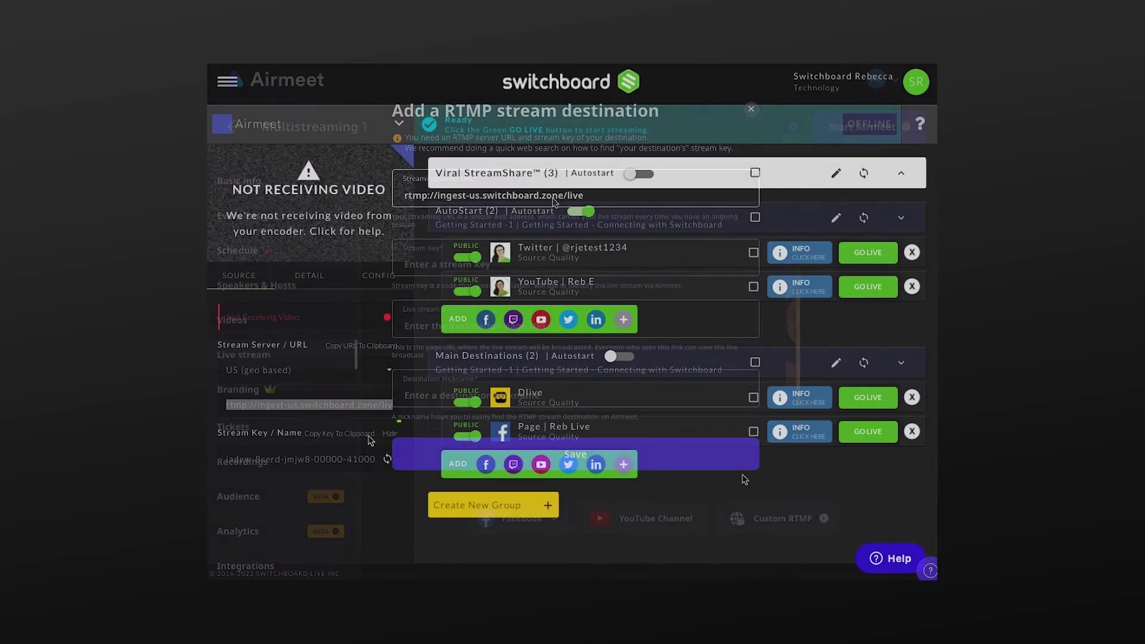
{"action": "left_click", "coordinate": [355, 433]}
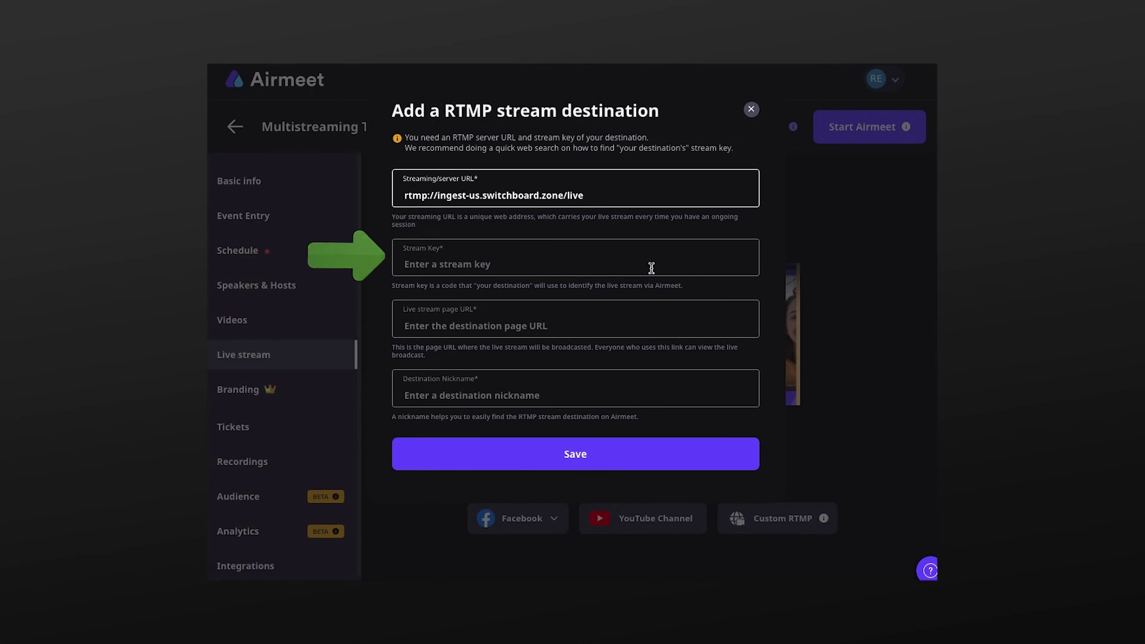
{"action": "left_click", "coordinate": [652, 268]}
{"action": "key", "text": "ctrl+v"}
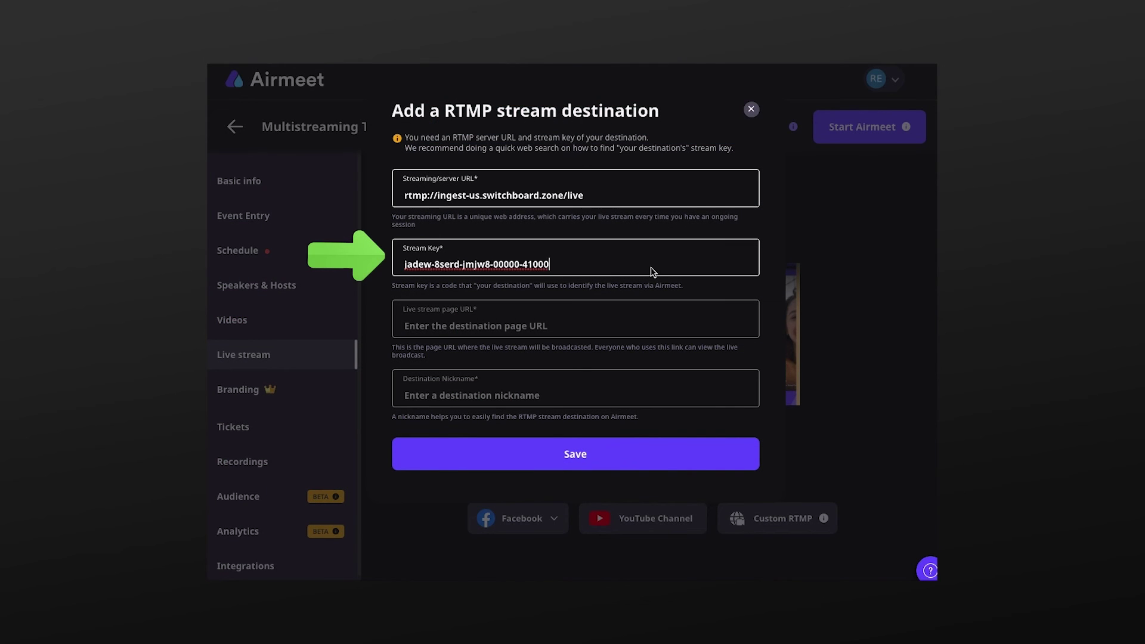
{"action": "left_click", "coordinate": [708, 329]}
{"action": "key", "text": "ctrl+v"}
{"action": "left_click", "coordinate": [690, 398]}
{"action": "type", "text": "Switchboard Live"}
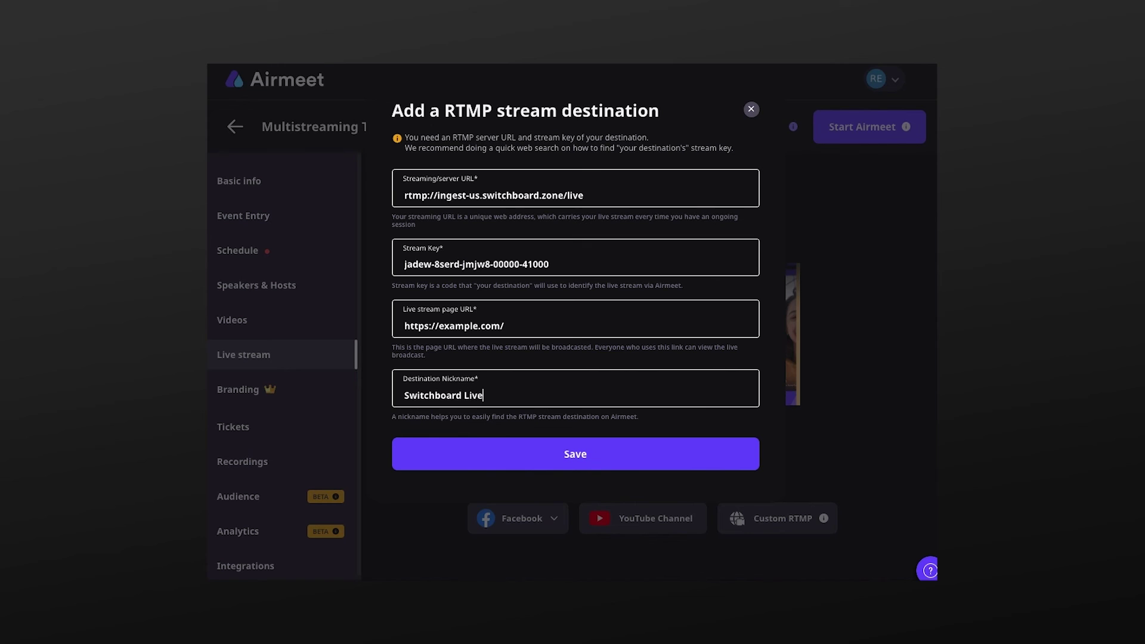
{"action": "left_click", "coordinate": [718, 461]}
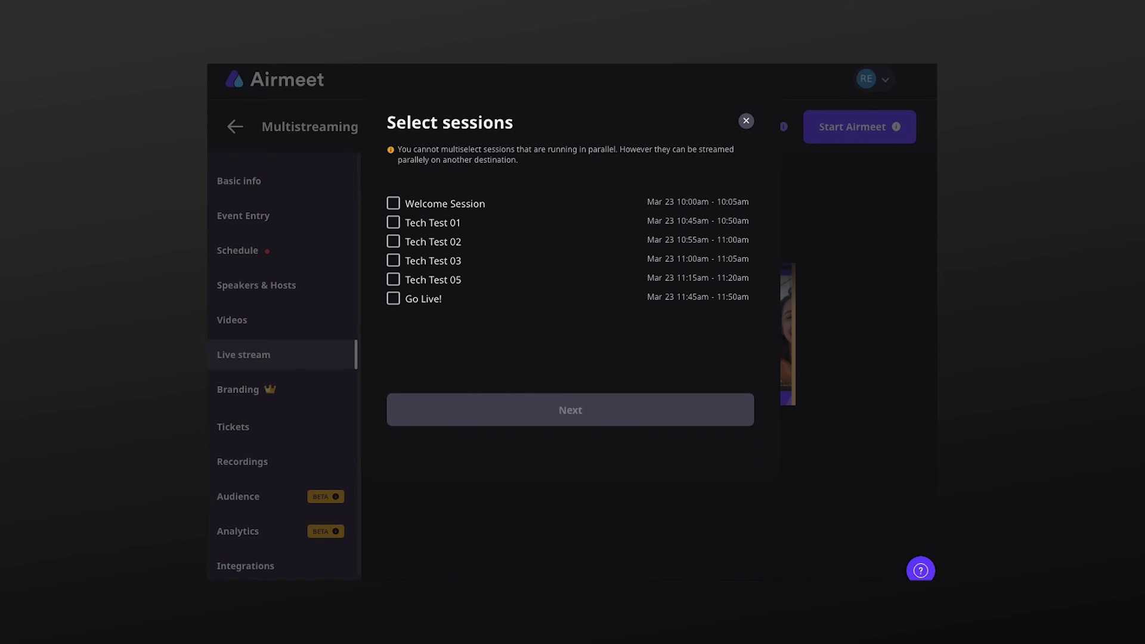
Select Welcome Session, Tech Test 01, 02, 03, 05 and Go Live! to stream.
{"action": "left_click", "coordinate": [393, 203]}
{"action": "left_click", "coordinate": [394, 226]}
{"action": "left_click", "coordinate": [394, 243]}
{"action": "left_click", "coordinate": [394, 262]}
{"action": "left_click", "coordinate": [393, 279]}
{"action": "left_click", "coordinate": [394, 298]}
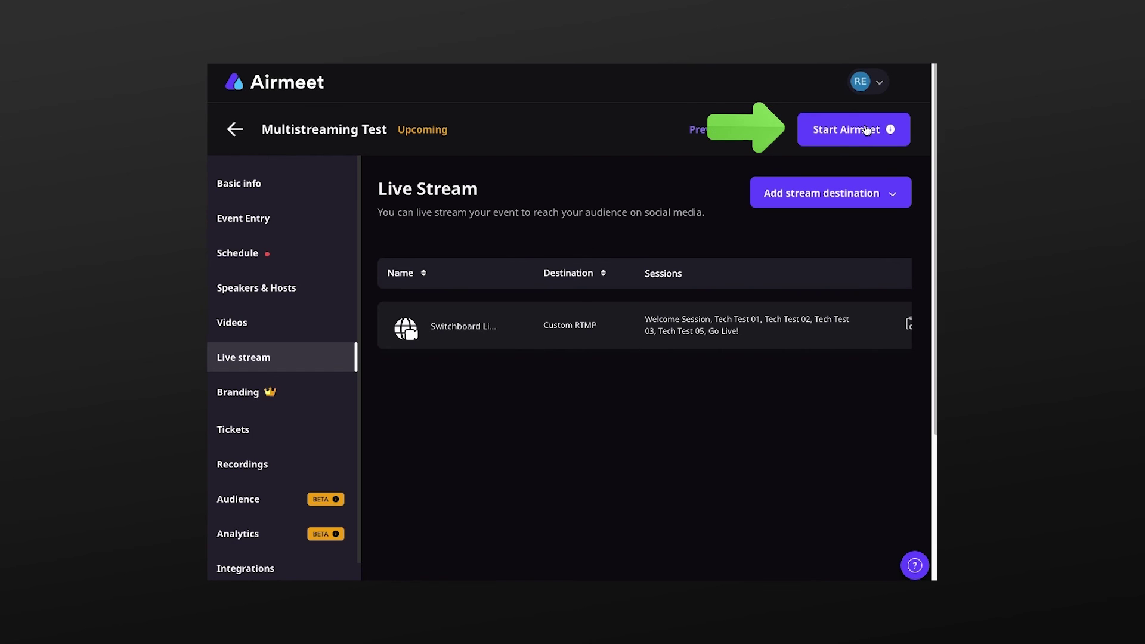
Start the Multistreaming Test airmeet and confirm with Yes, Confirm.
{"action": "left_click", "coordinate": [864, 130]}
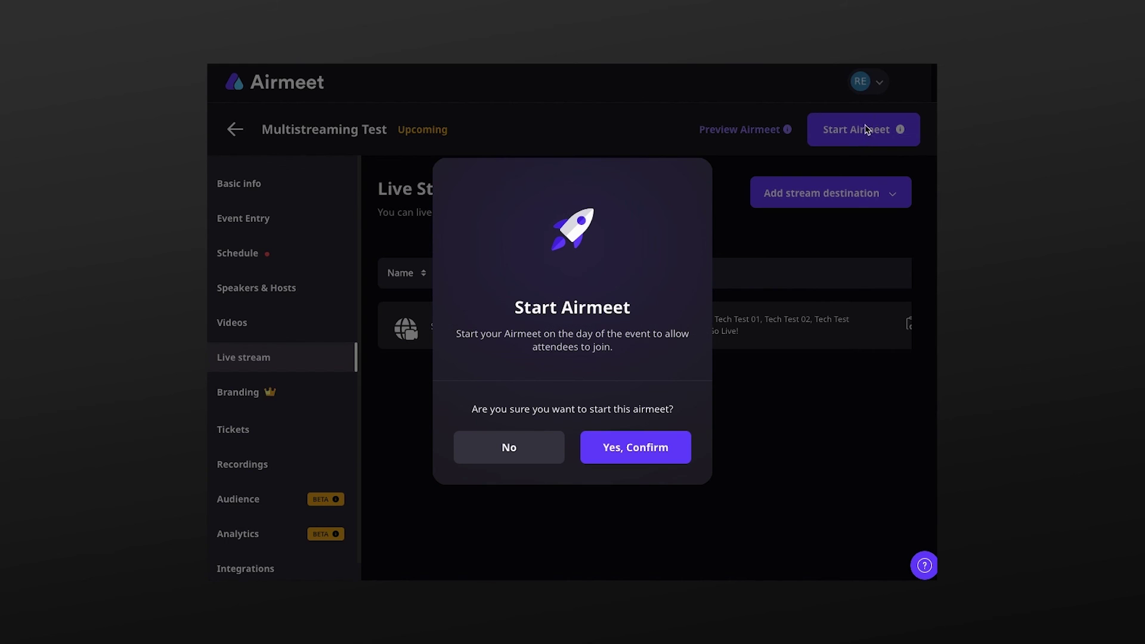
{"action": "left_click", "coordinate": [638, 459]}
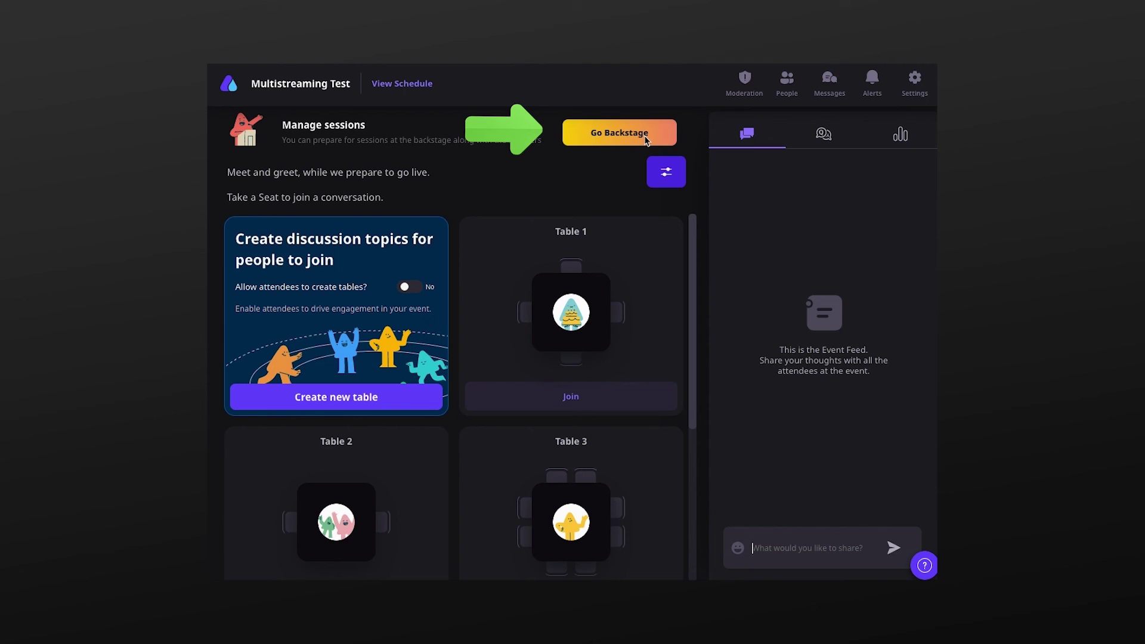
Go backstage and start the Tech Test 01 session, dismissing the Time Check notice.
{"action": "left_click", "coordinate": [645, 135]}
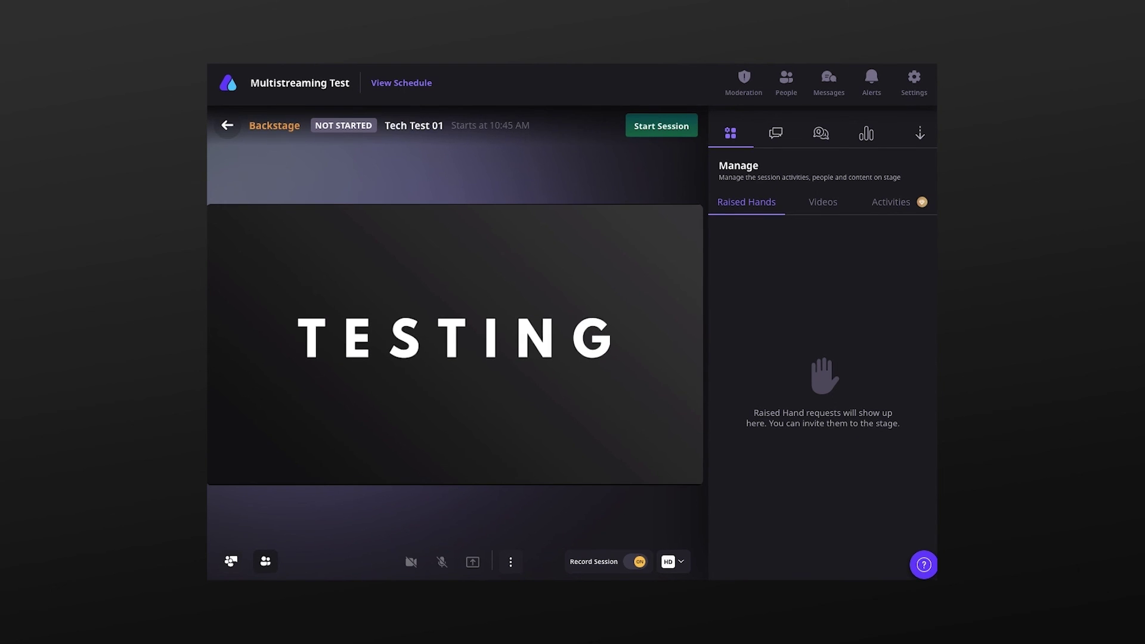
{"action": "left_click", "coordinate": [687, 126]}
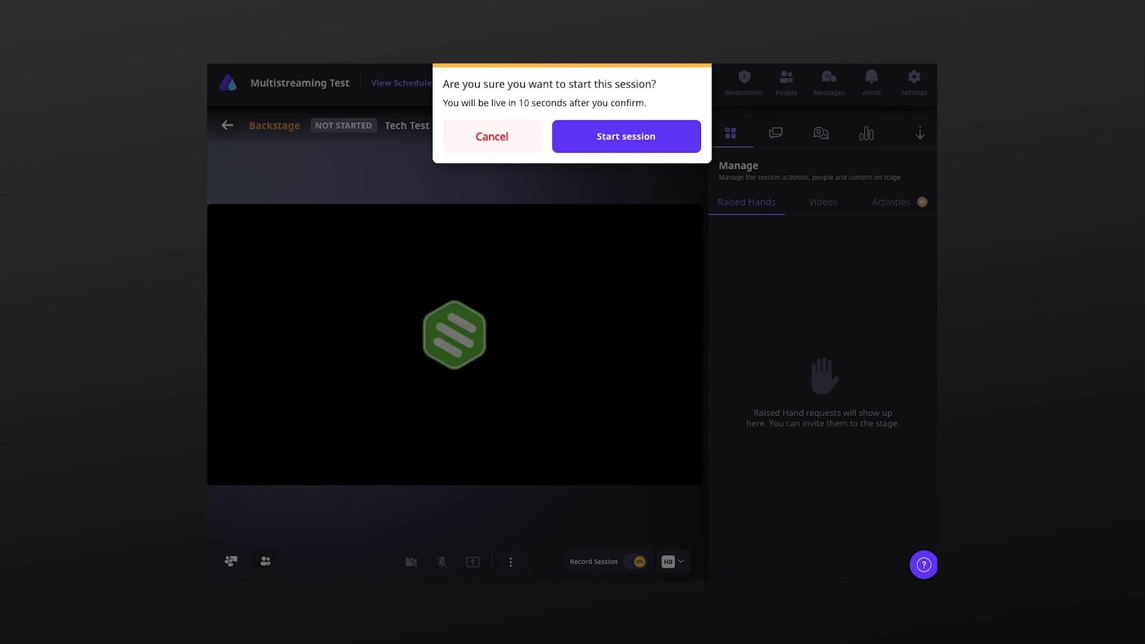
{"action": "left_click", "coordinate": [671, 144]}
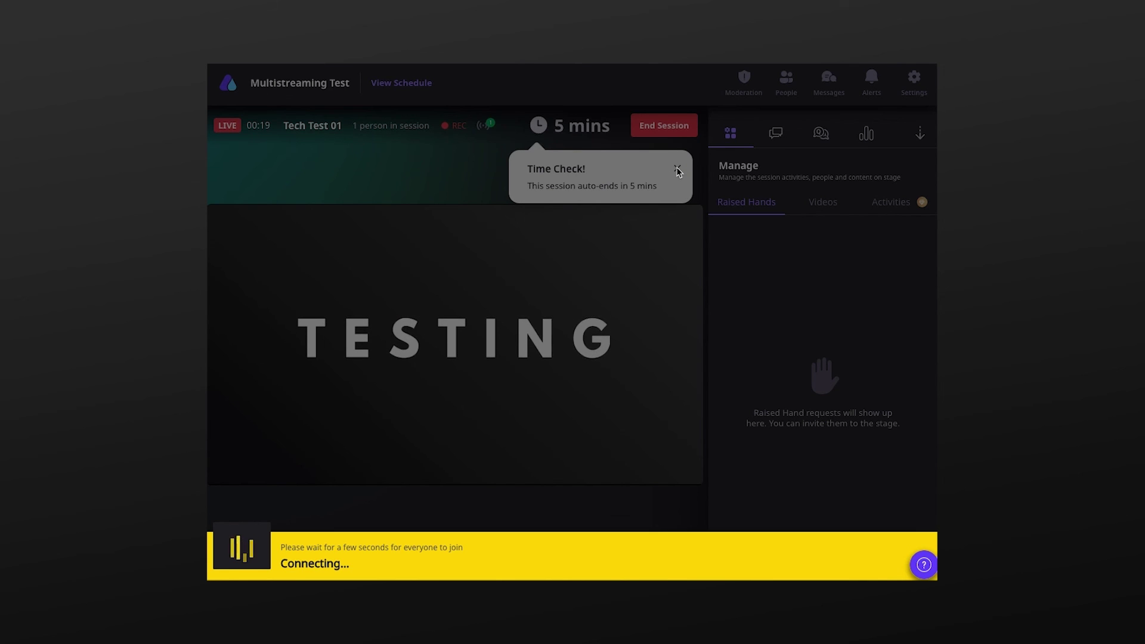
{"action": "left_click", "coordinate": [678, 170]}
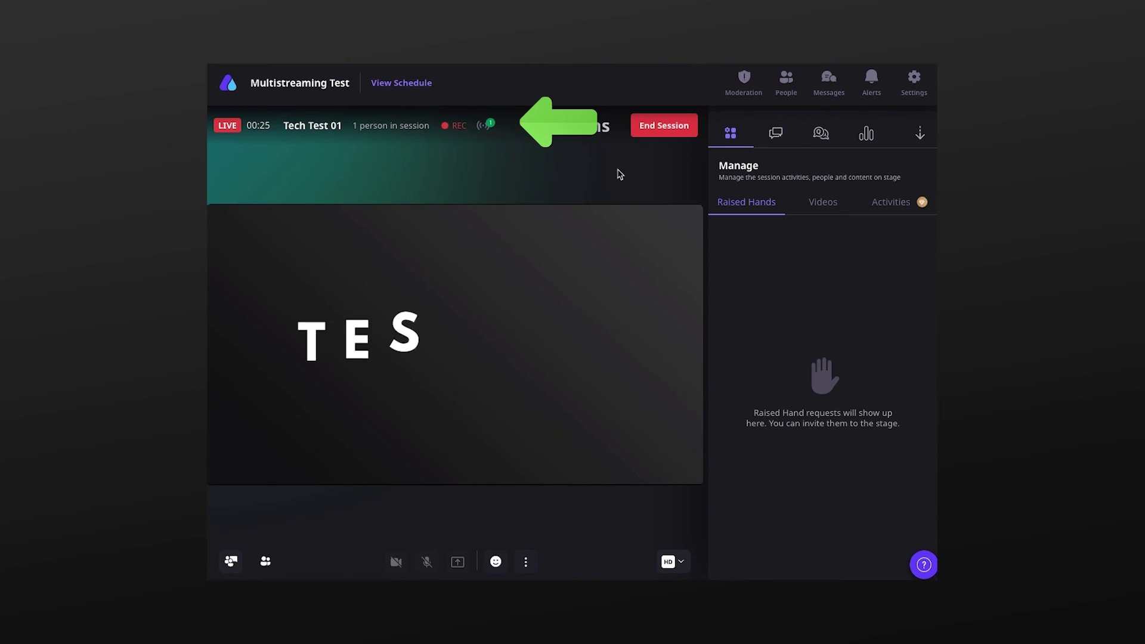
{"action": "mouse_move", "coordinate": [488, 129]}
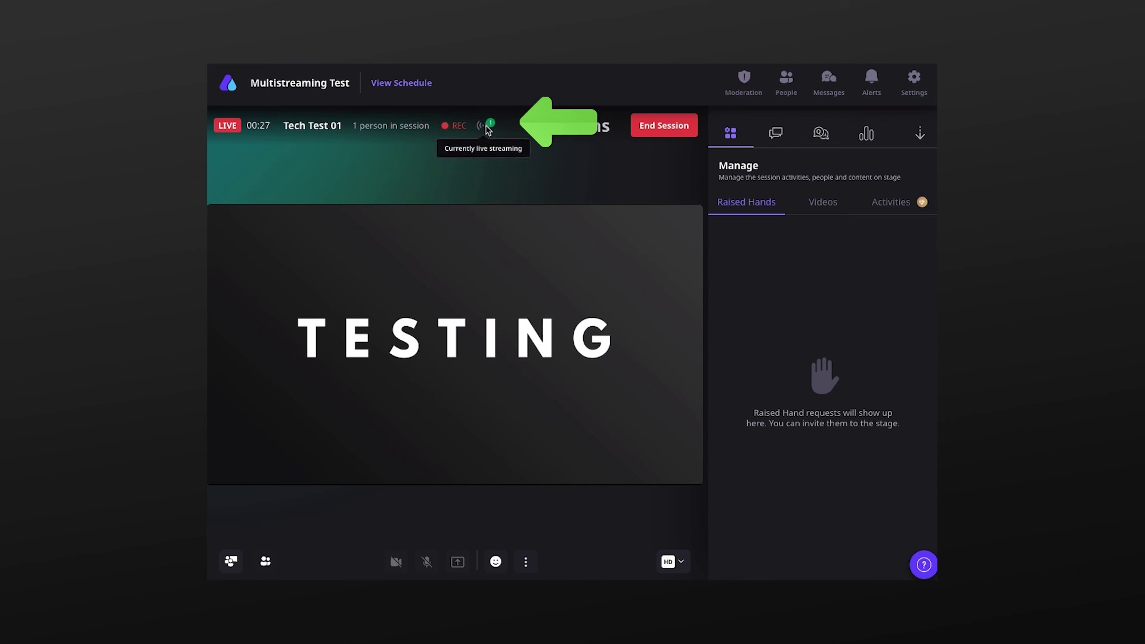